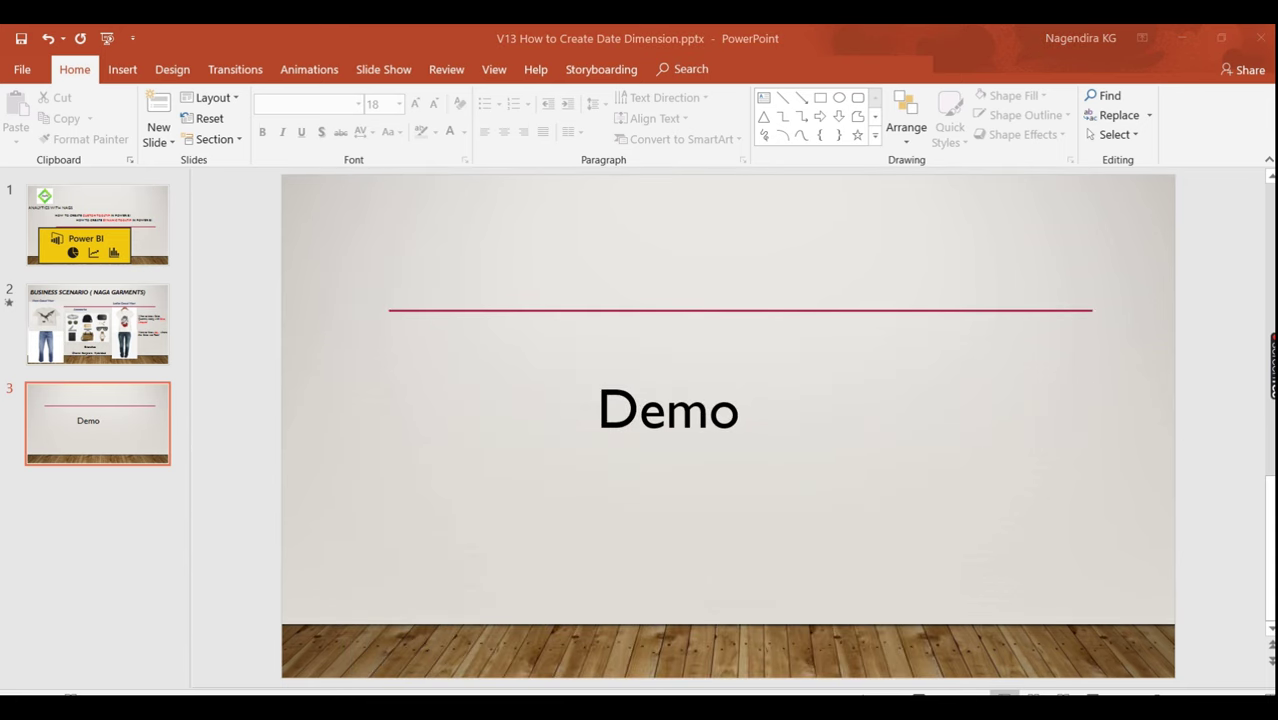
# Switch from the PowerPoint Demo slide to the Power BI report's Sales Amount by Day chart.
pyautogui.hotkey('alt', 'Tab')
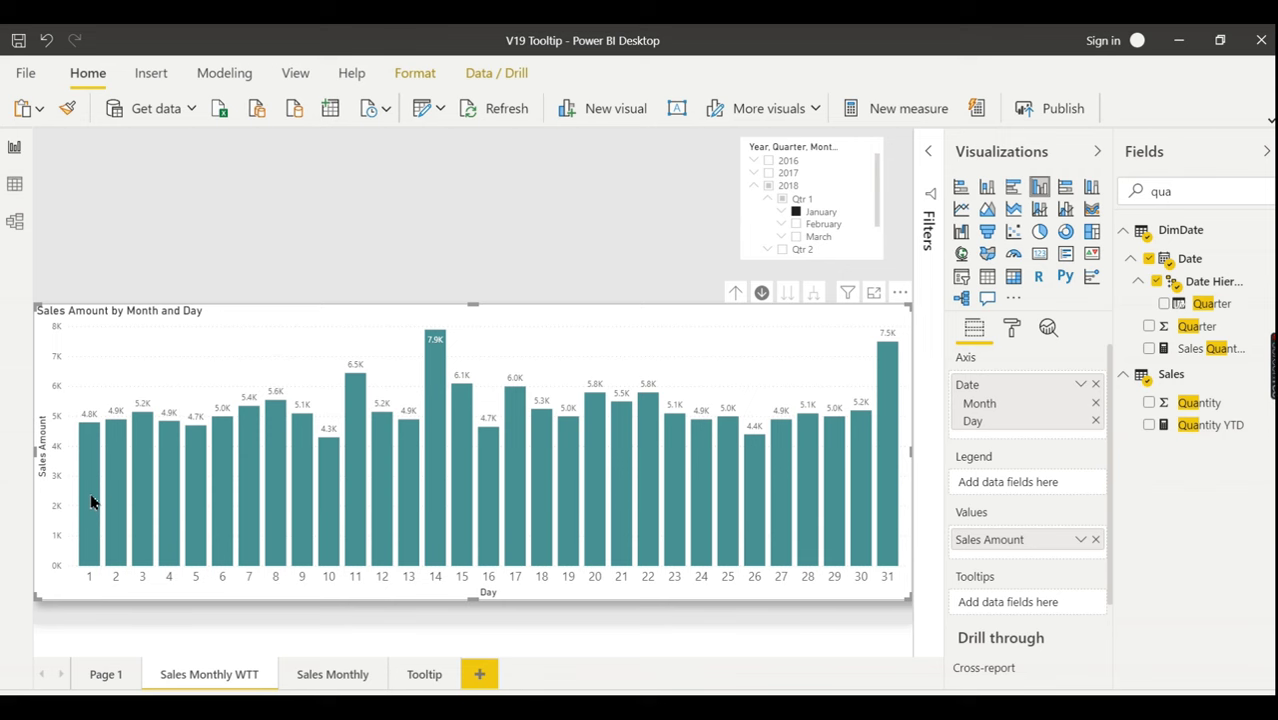
pyautogui.moveTo(247, 487)
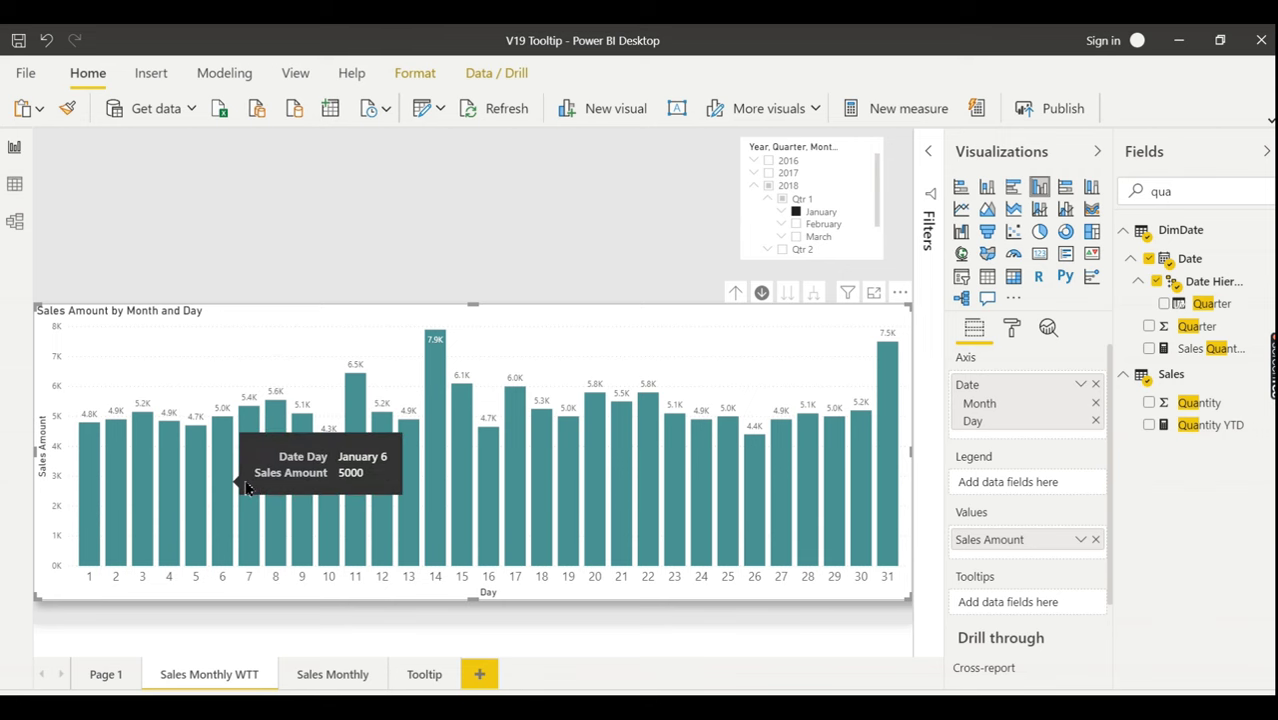
pyautogui.click(1150, 403)
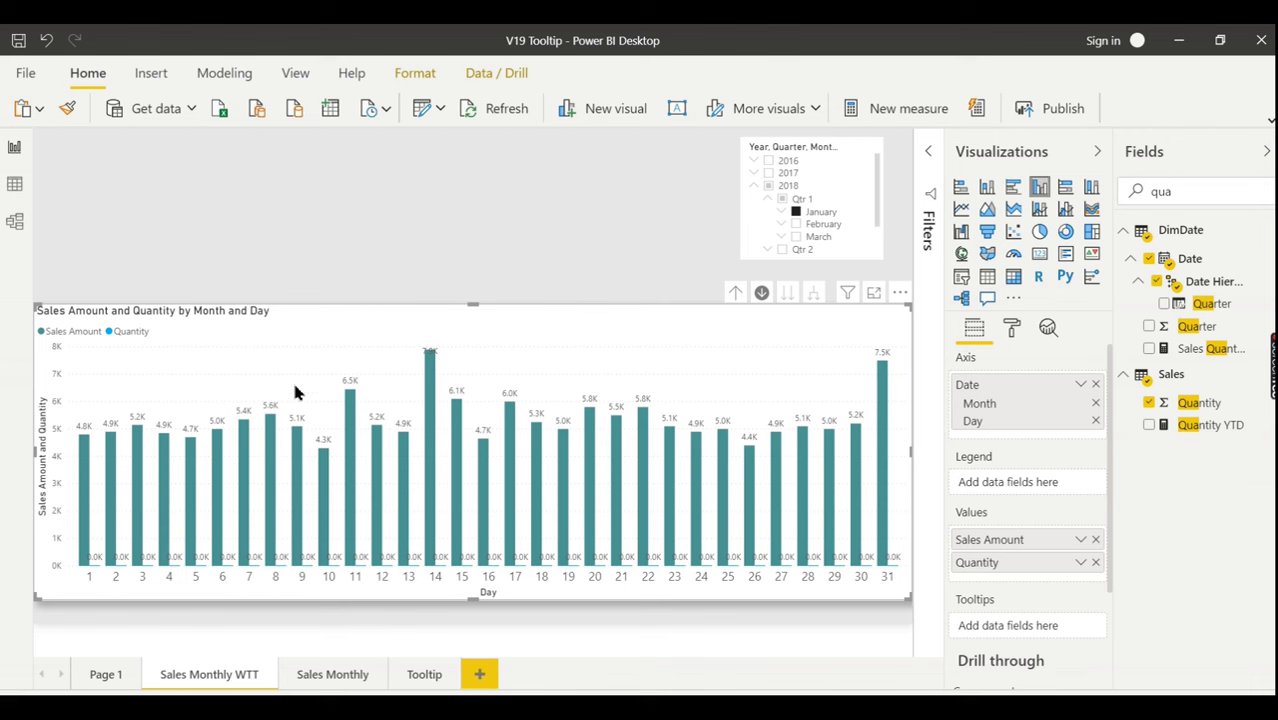
pyautogui.click(1095, 562)
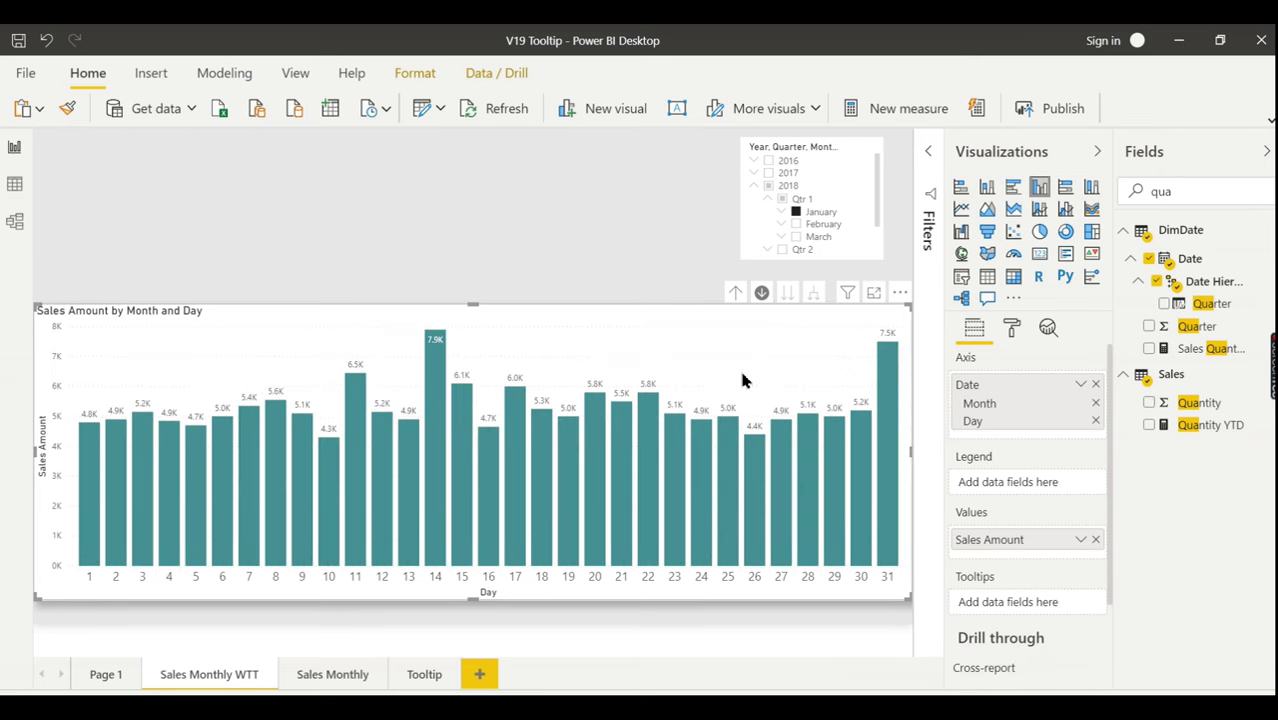
# Add Sales > Quantity to the daily chart's Tooltips well and clear the 'qua' field search.
pyautogui.moveTo(437, 355)
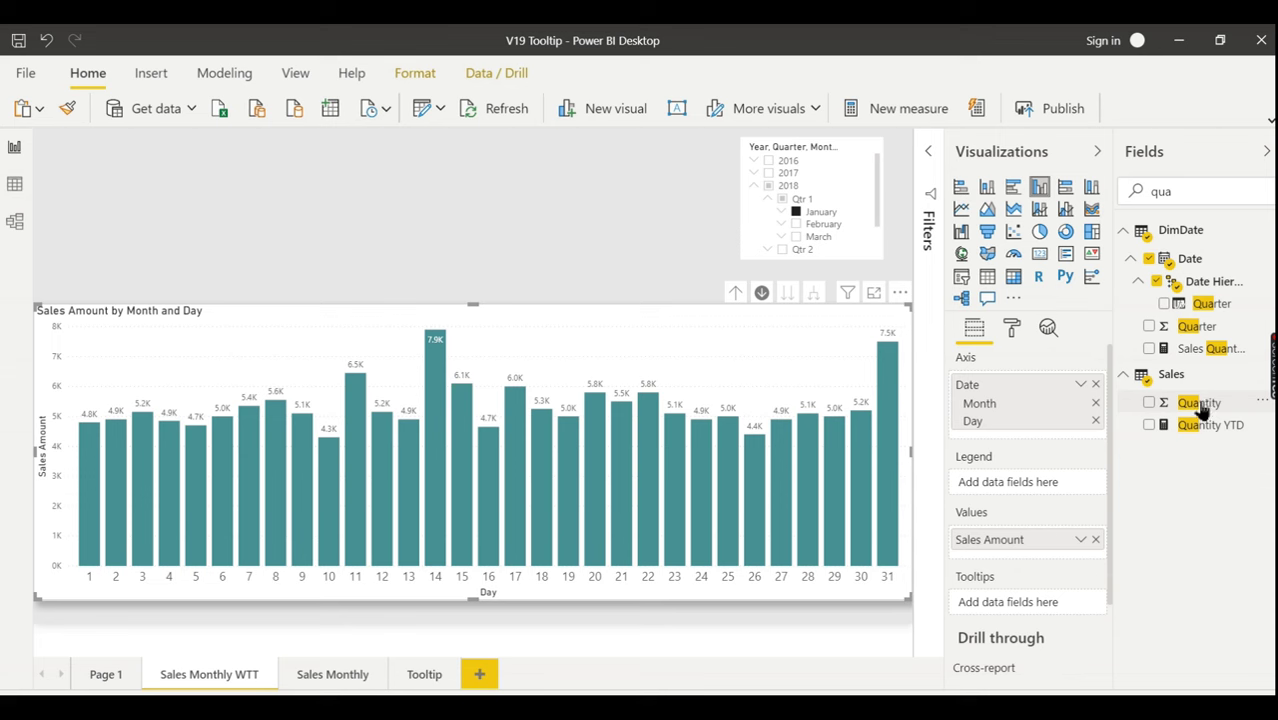
pyautogui.moveTo(1201, 404); pyautogui.dragTo(1046, 601)
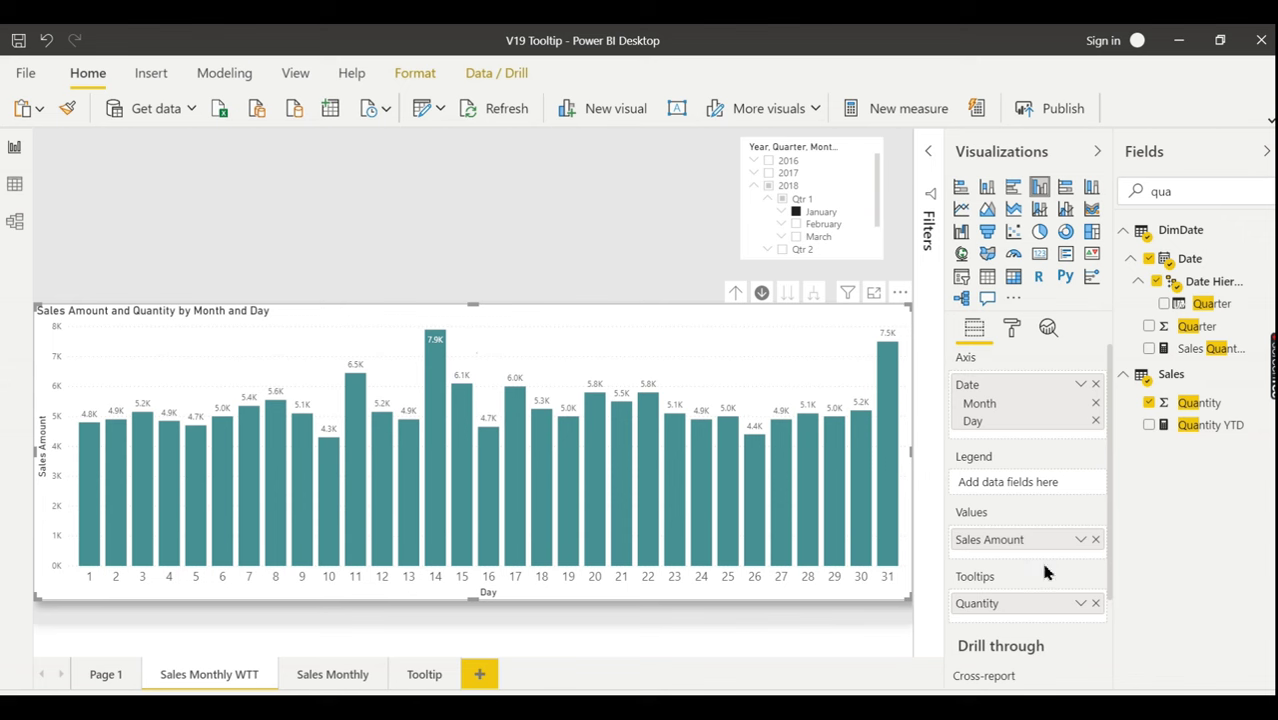
pyautogui.doubleClick(1204, 203)
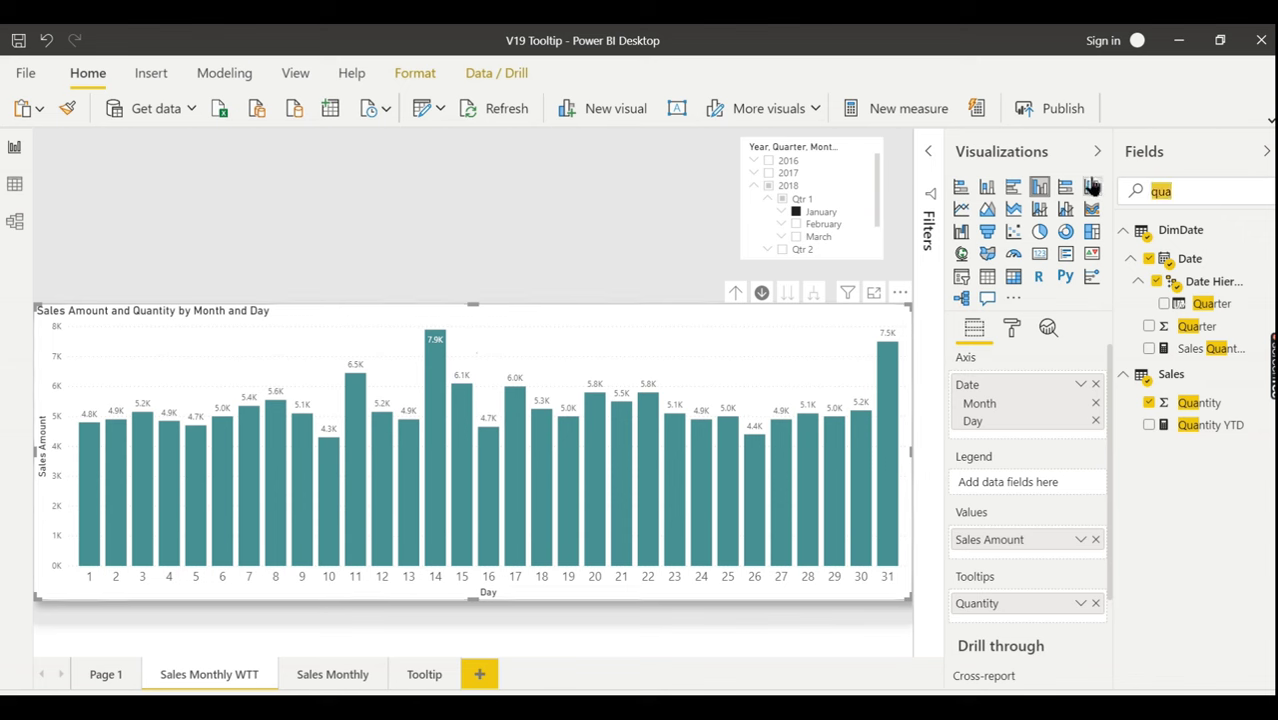
pyautogui.press('BackSpace')
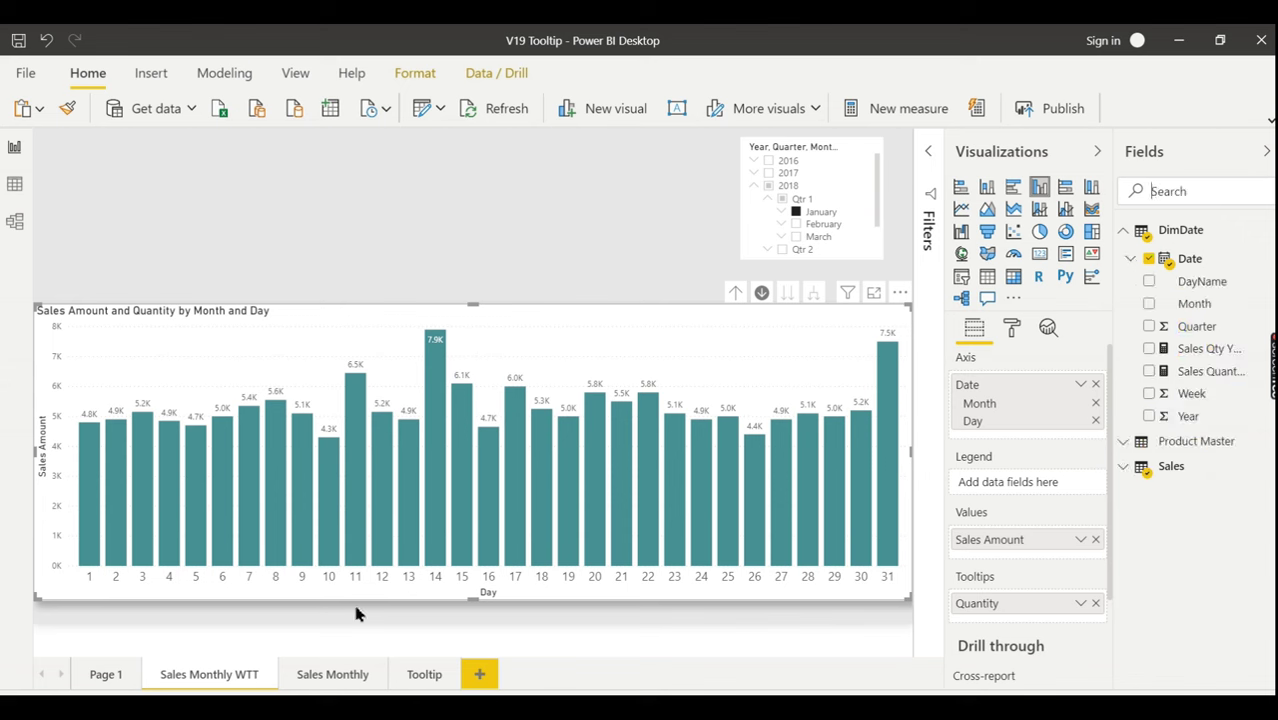
# On Sales Monthly, filter the slicer to January 2018 and drill the chart into daily bars.
pyautogui.click(338, 676)
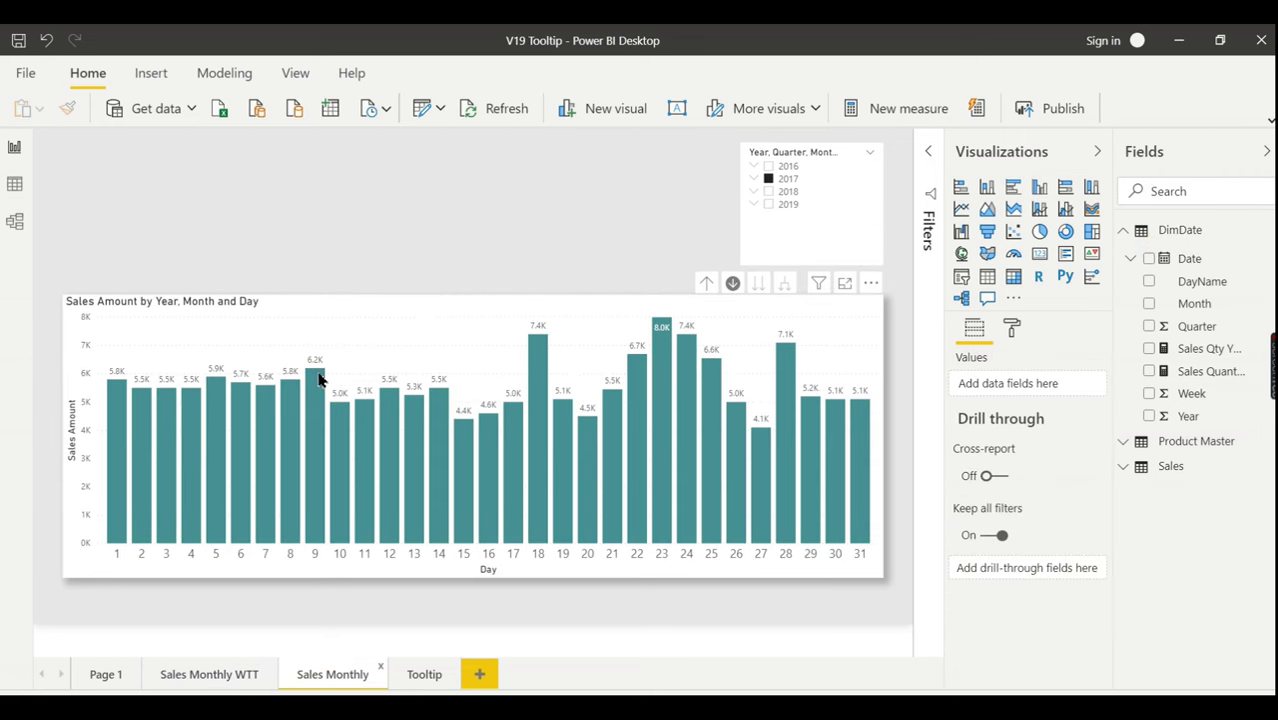
pyautogui.moveTo(319, 374)
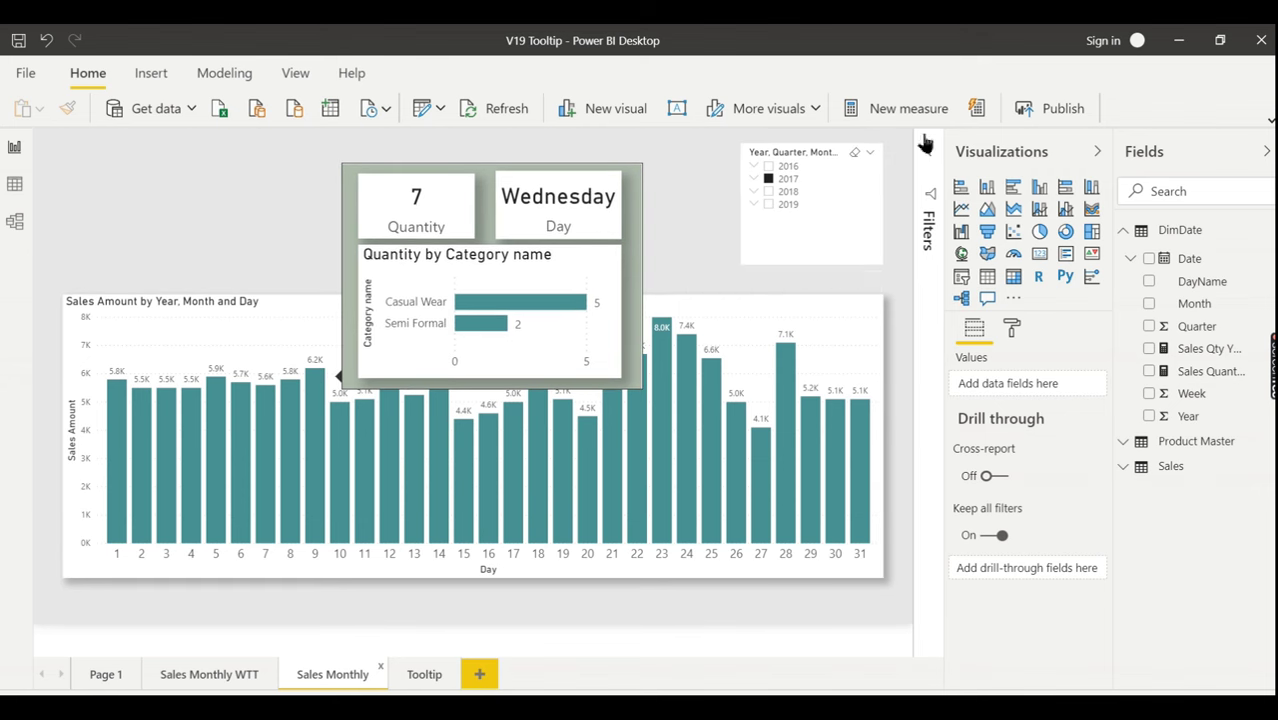
pyautogui.click(755, 178)
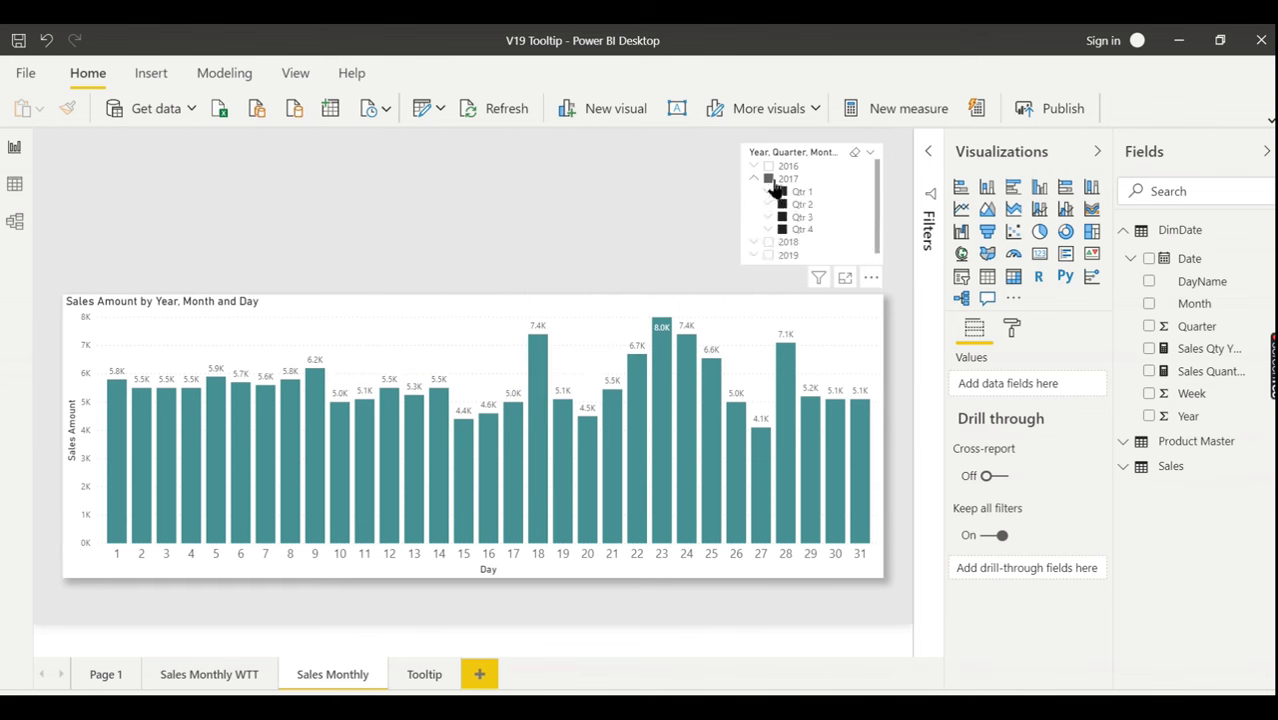
pyautogui.click(778, 204)
pyautogui.click(756, 243)
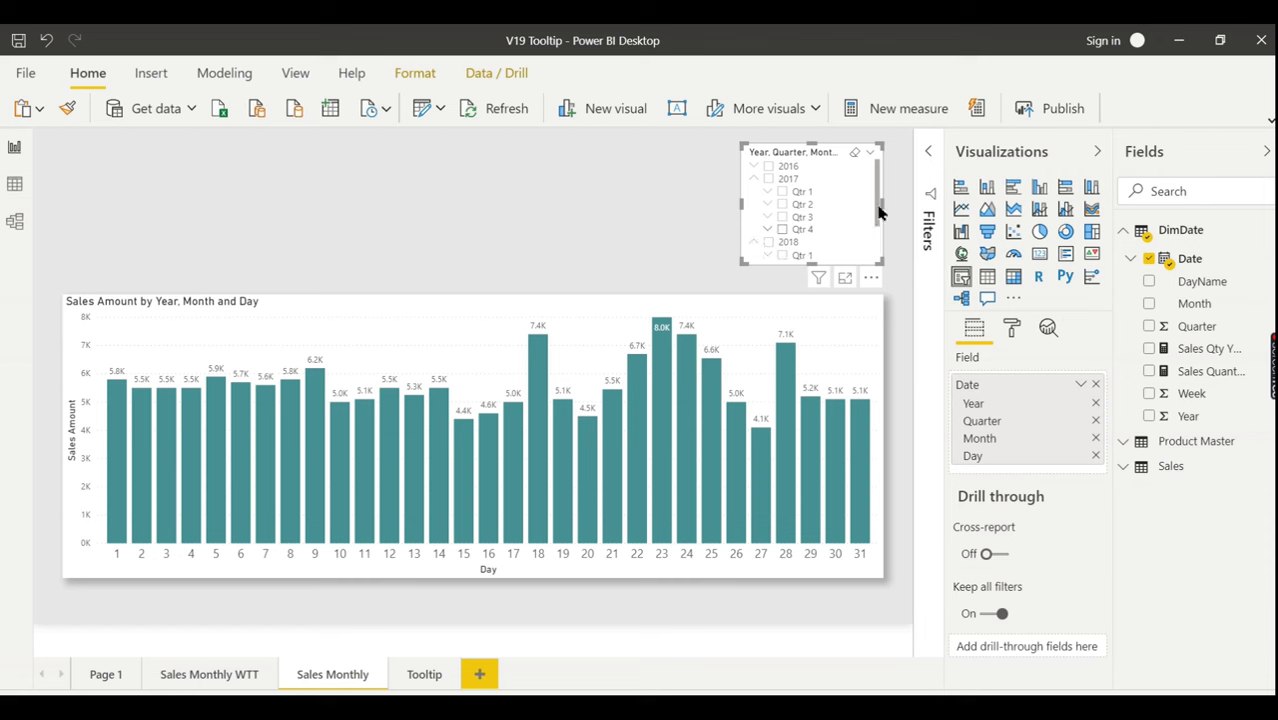
pyautogui.scroll(-2, 879, 205)
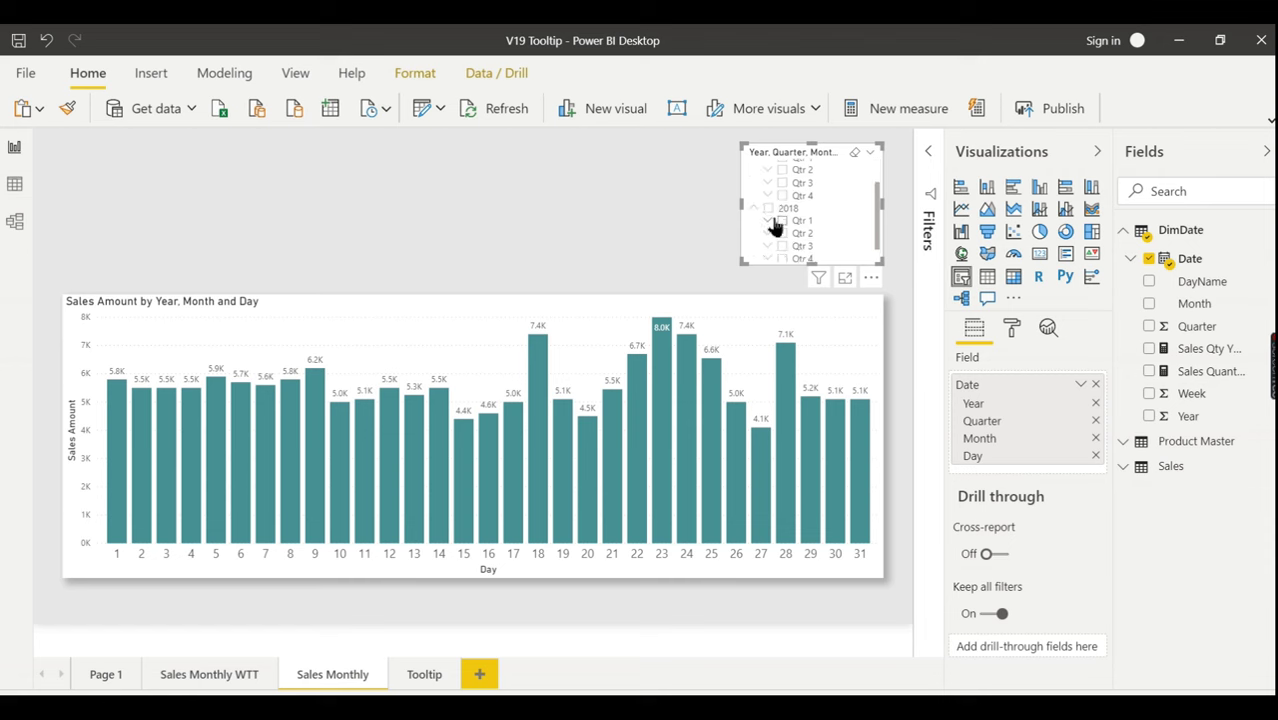
pyautogui.click(768, 221)
pyautogui.click(797, 234)
pyautogui.click(733, 283)
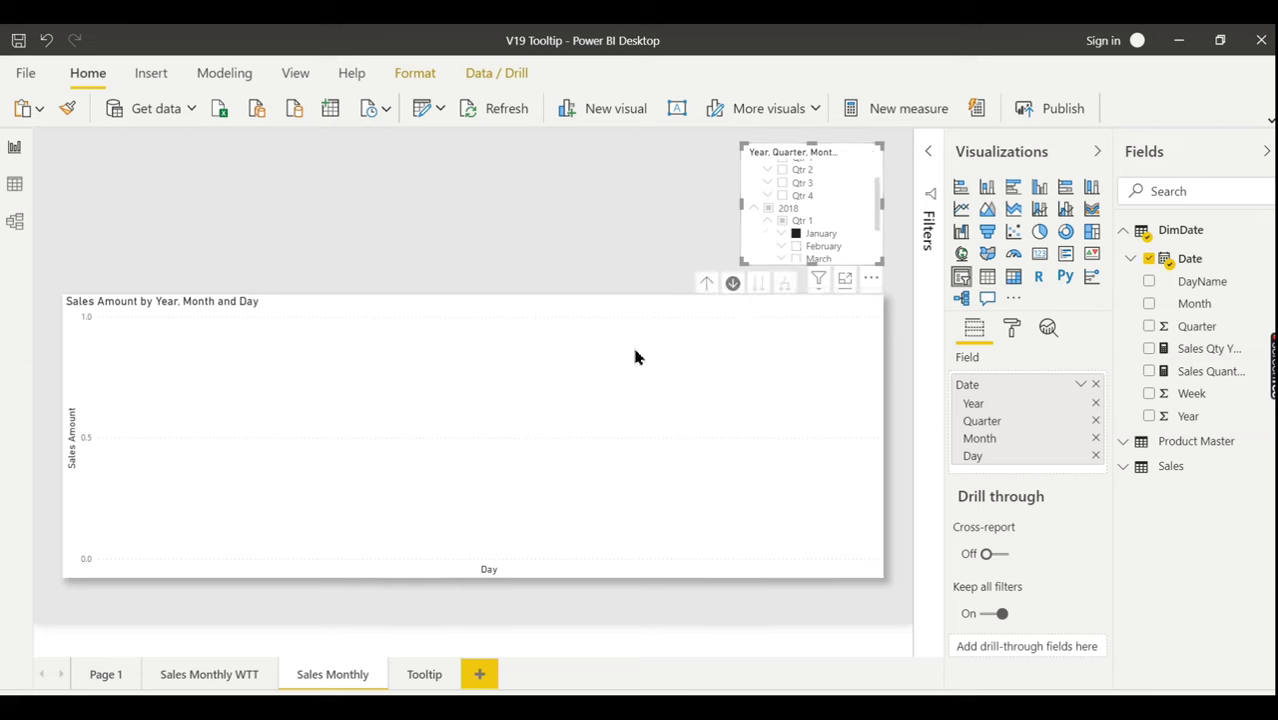
pyautogui.click(535, 461)
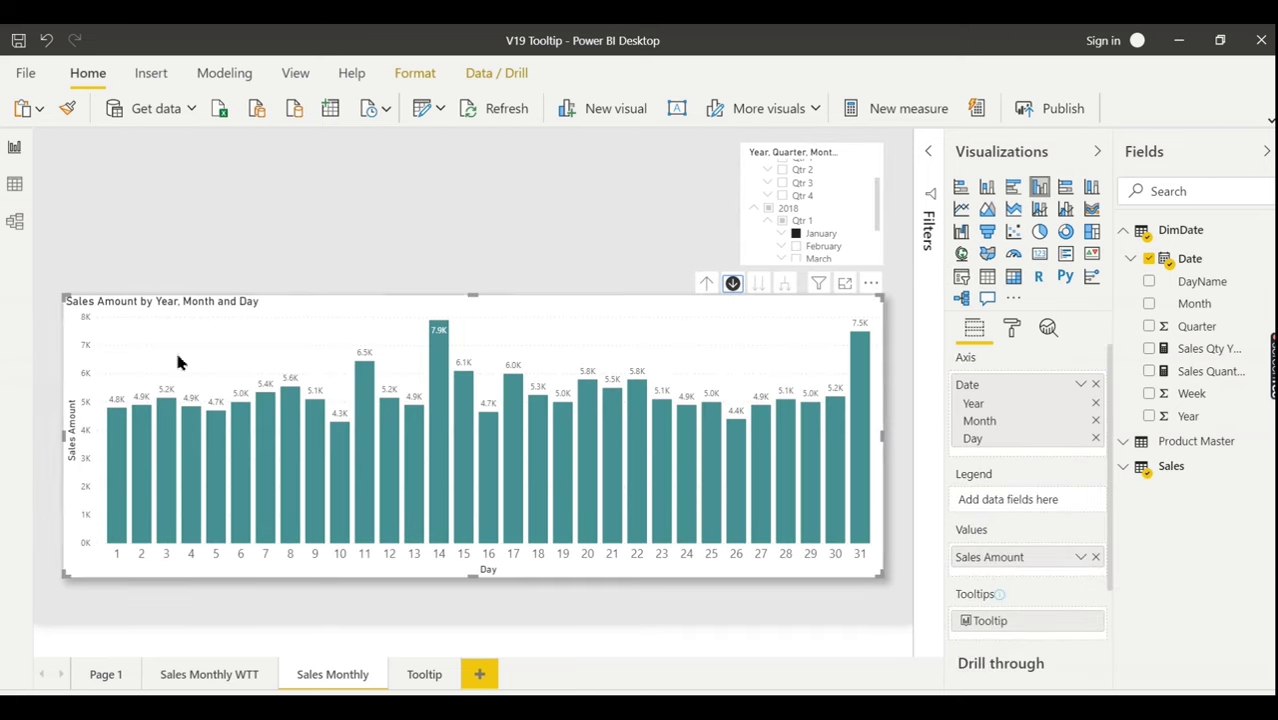
# Check the Tooltip page card on the daily bars, then return to Sales Monthly WTT.
pyautogui.moveTo(440, 349)
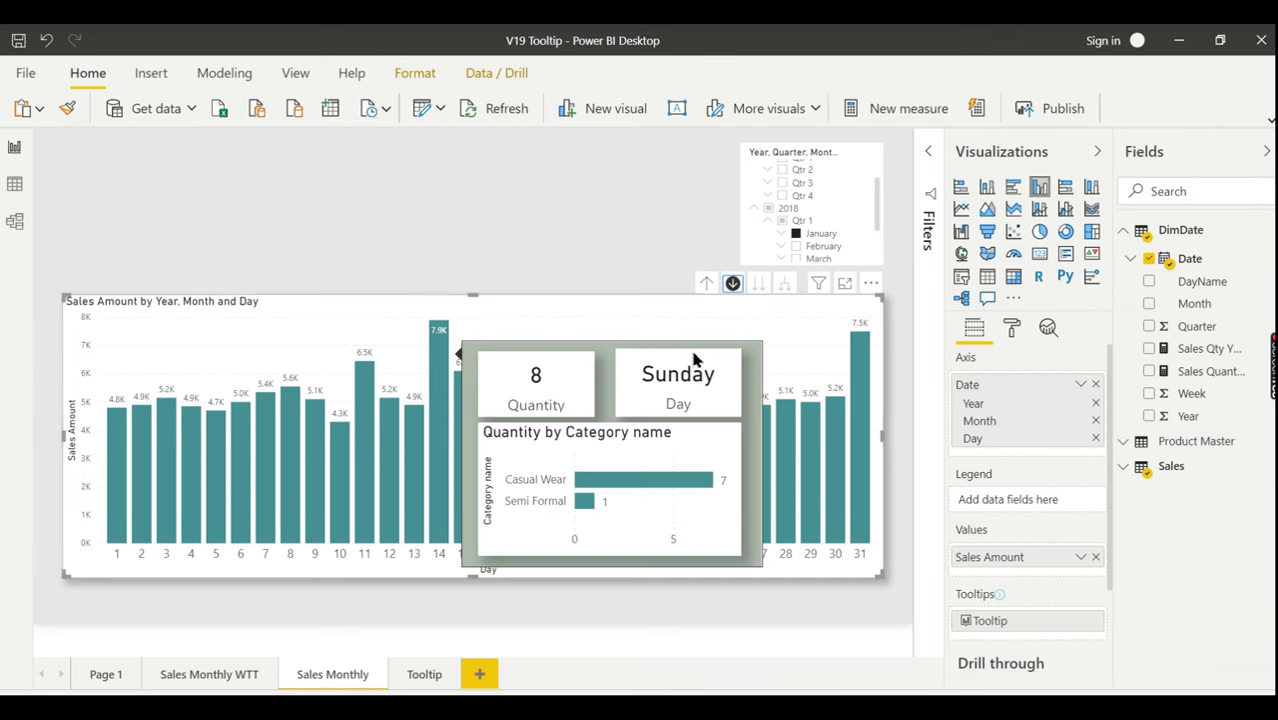
pyautogui.moveTo(863, 354)
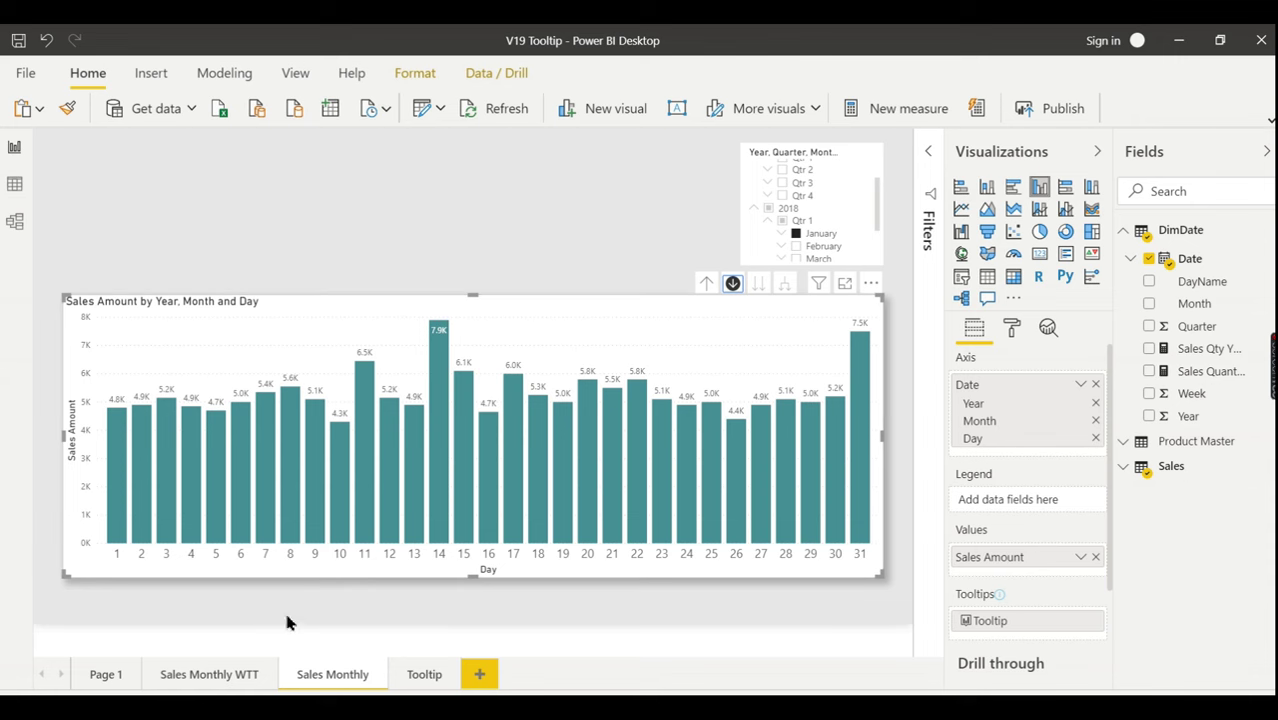
pyautogui.click(212, 675)
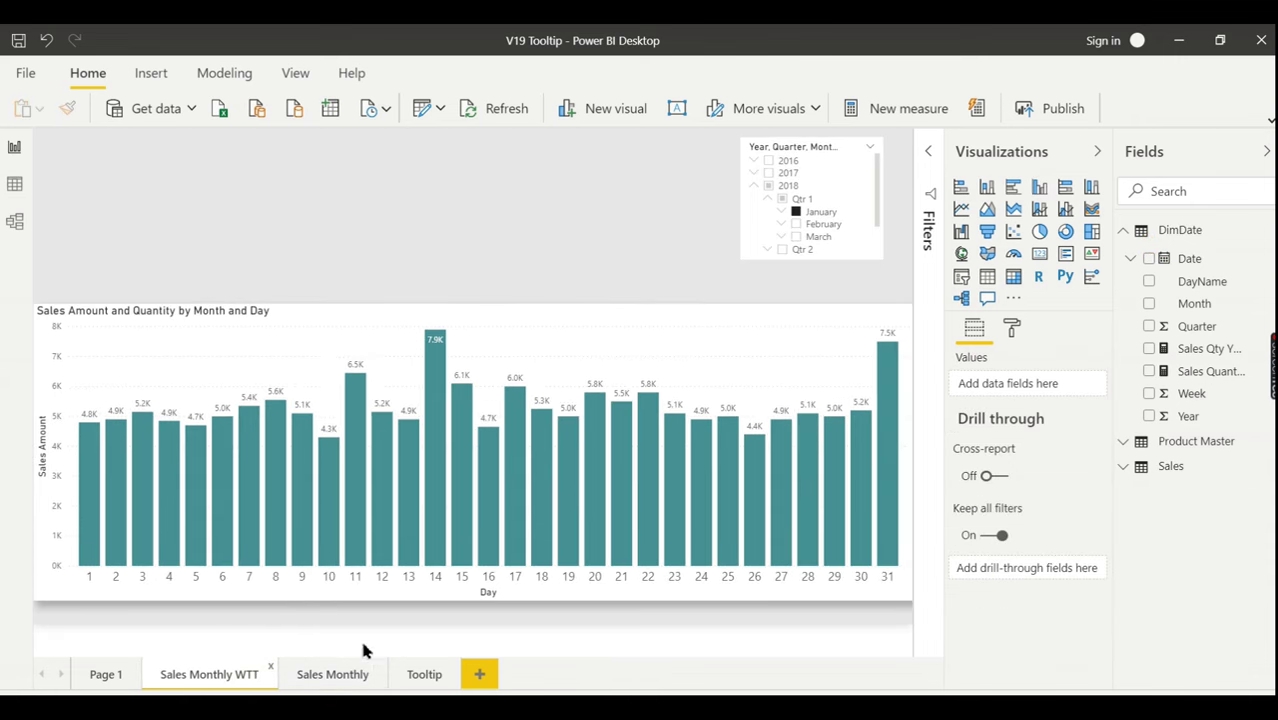
# Look through the Tooltip, Sales Monthly WTT and Sales Monthly pages, then add blank Page 2.
pyautogui.click(418, 676)
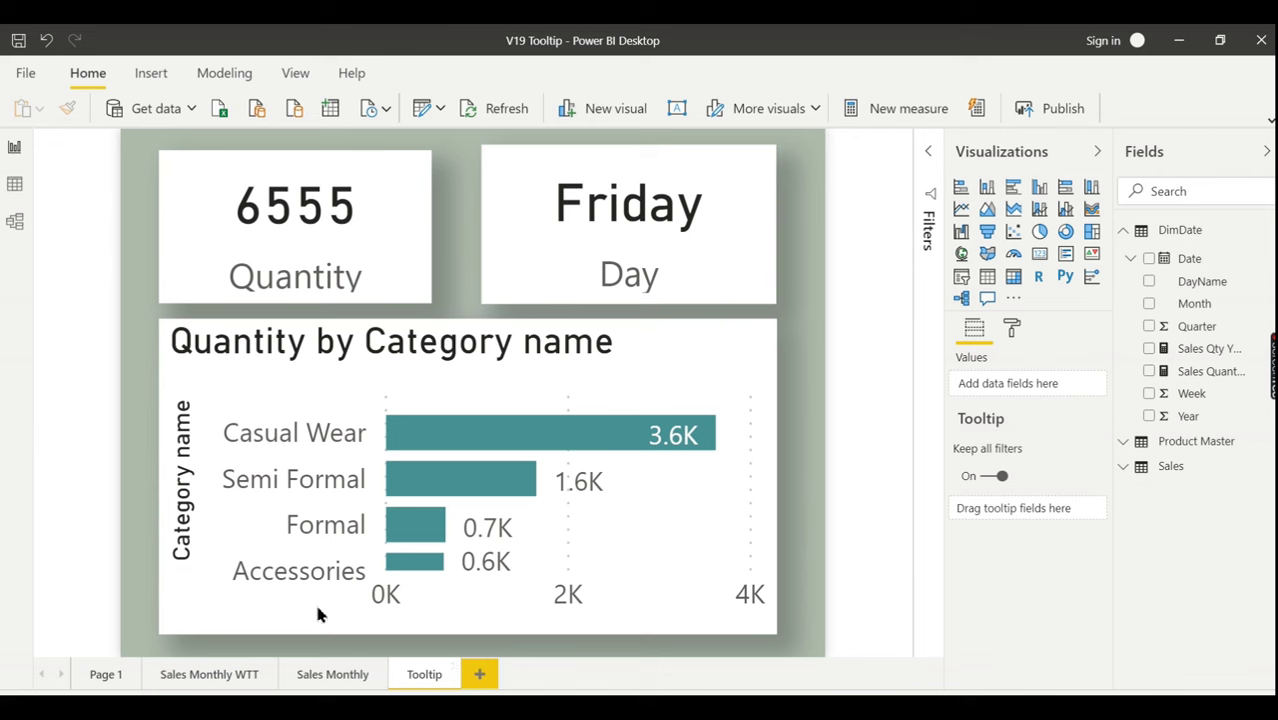
pyautogui.click(180, 676)
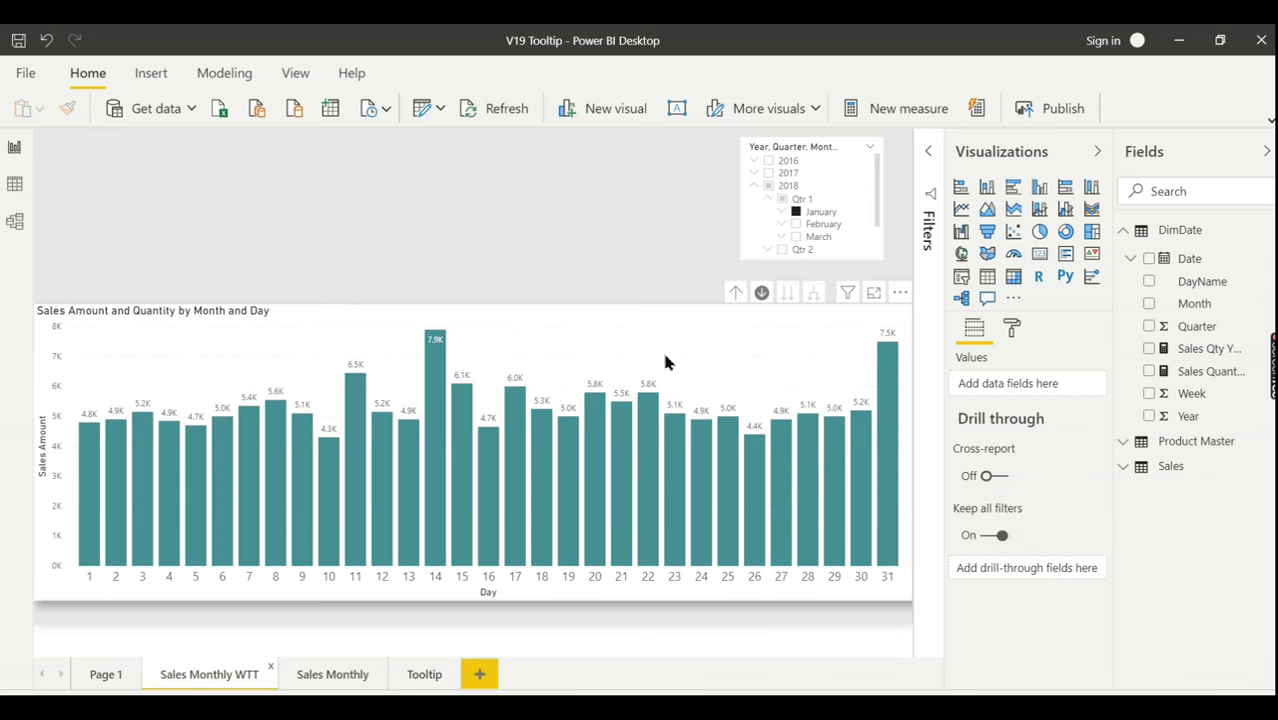
pyautogui.click(322, 677)
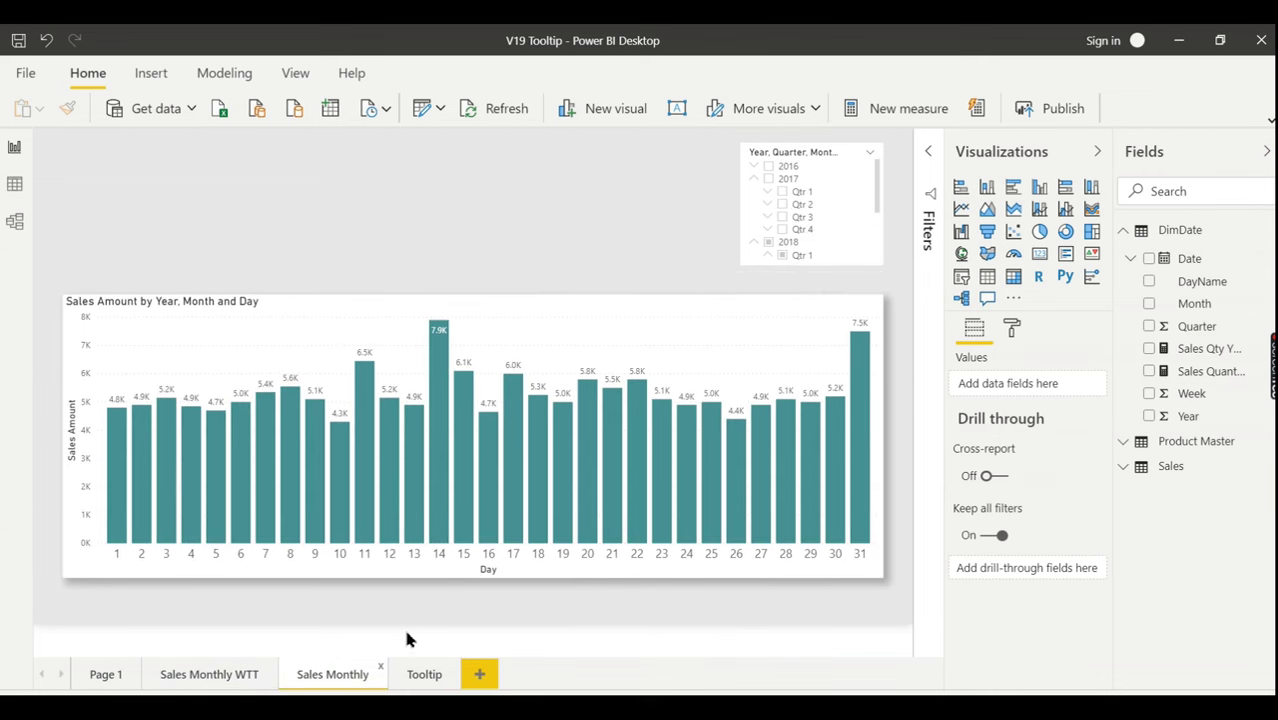
pyautogui.click(480, 675)
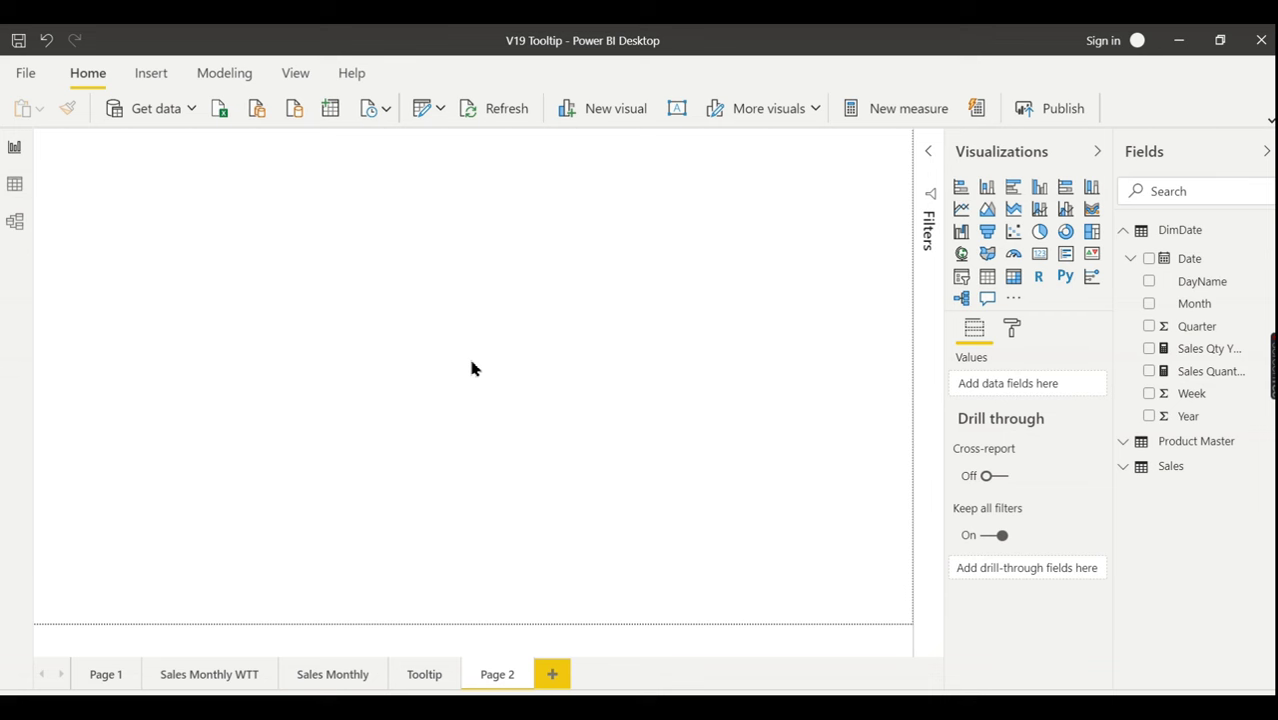
# Rename the new page to 'Quantity TT', fixing the misspelled first attempt.
pyautogui.doubleClick(508, 678)
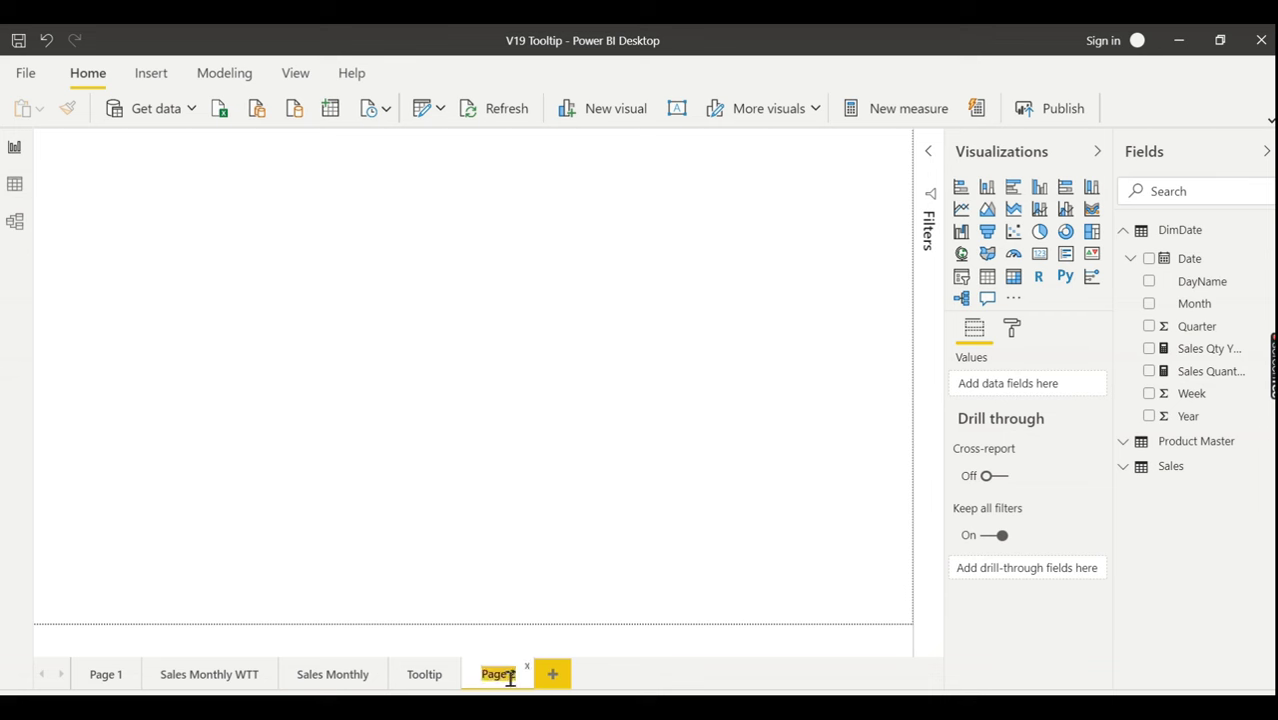
pyautogui.write('Qu')
pyautogui.write('a')
pyautogui.write('ter Destination')
pyautogui.write('y')
pyautogui.write(' TT')
pyautogui.press('Return')
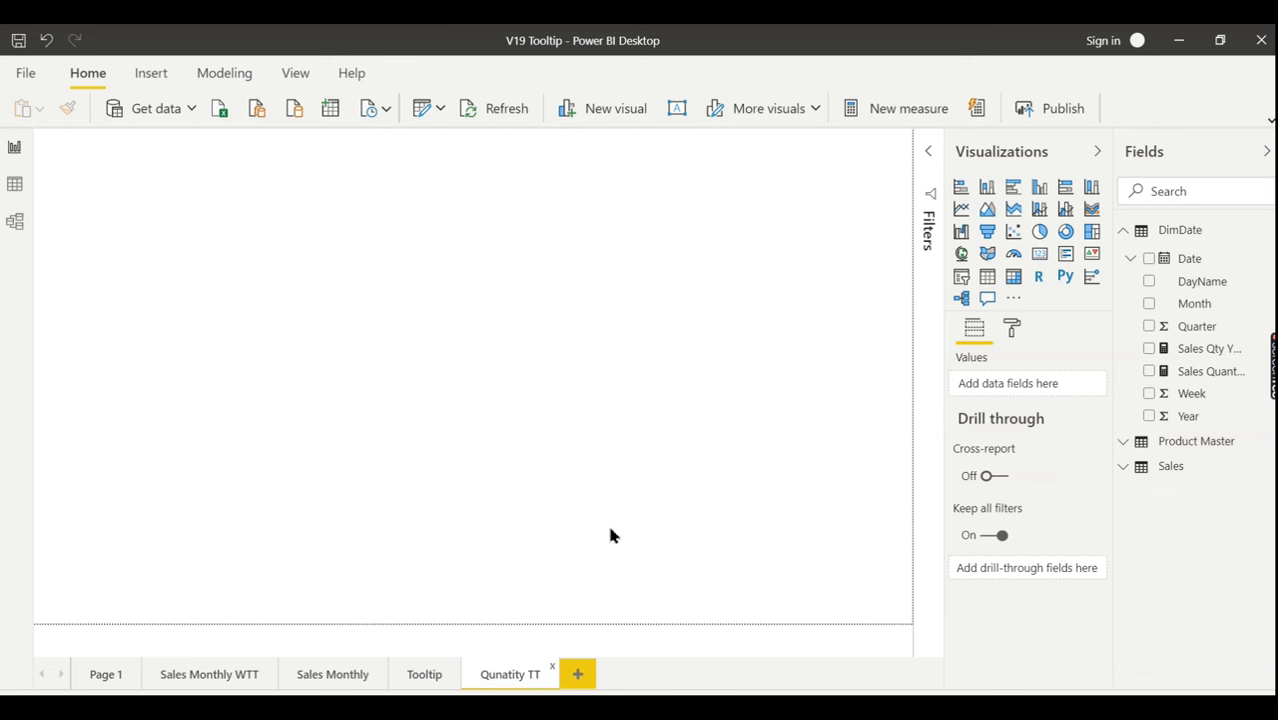
pyautogui.doubleClick(508, 676)
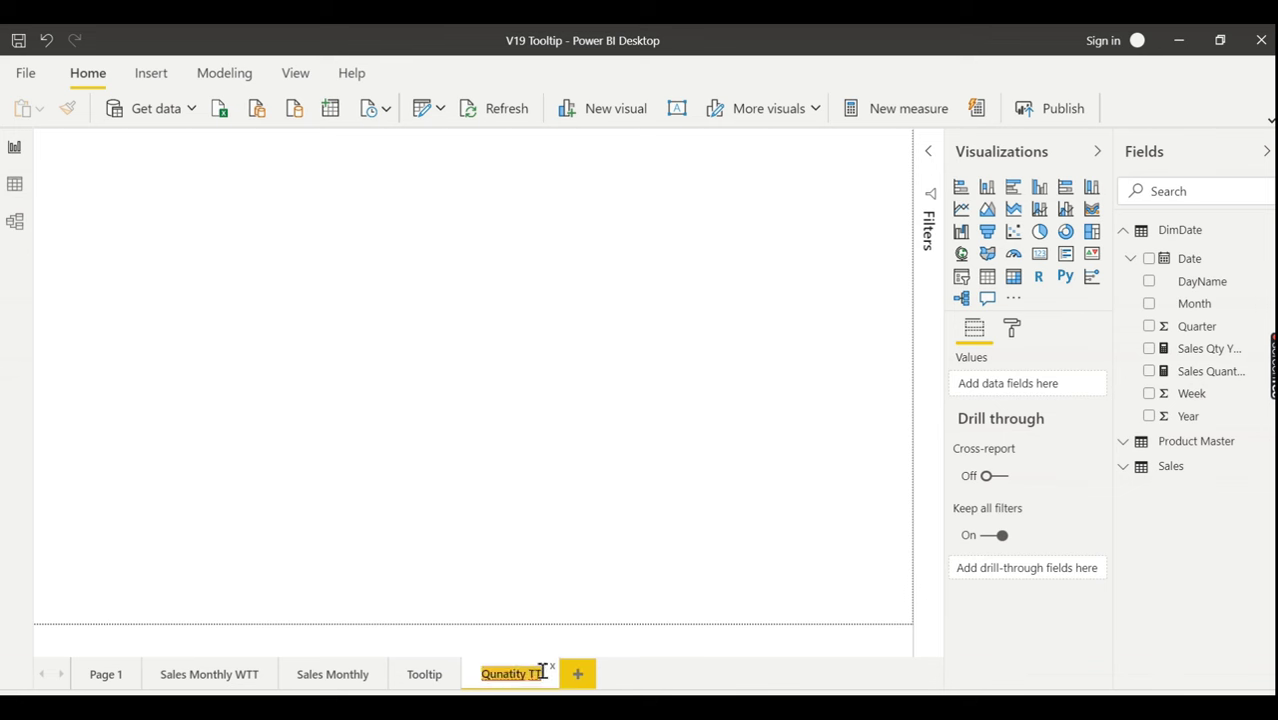
pyautogui.write('Quan')
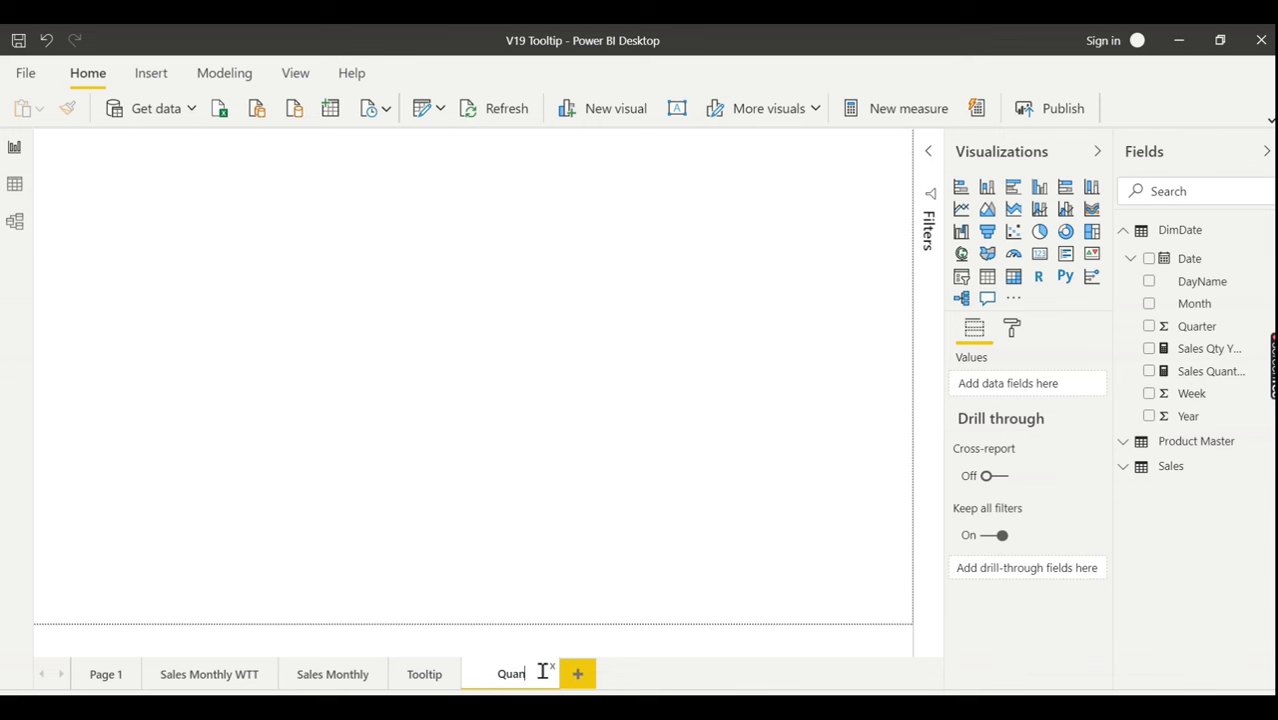
pyautogui.write('tity TT')
pyautogui.click(684, 581)
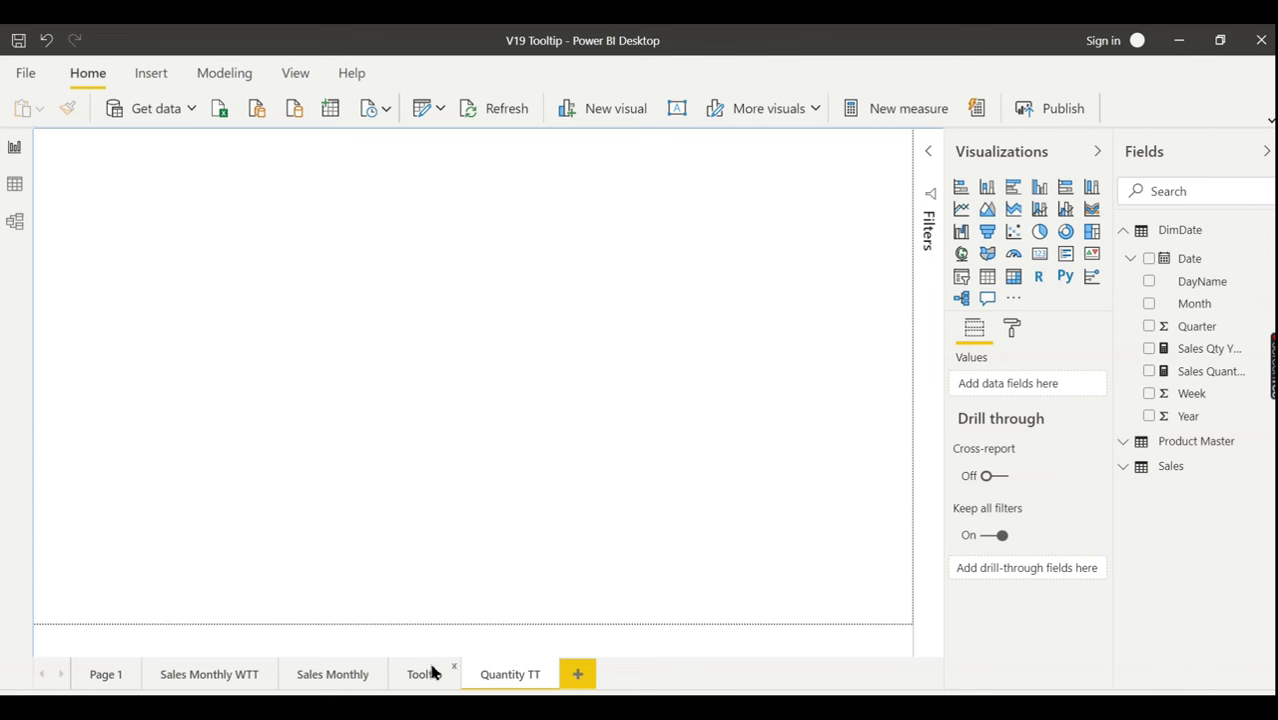
# Set the page size type to Tooltip in the page format settings.
pyautogui.click(1012, 330)
pyautogui.click(1018, 430)
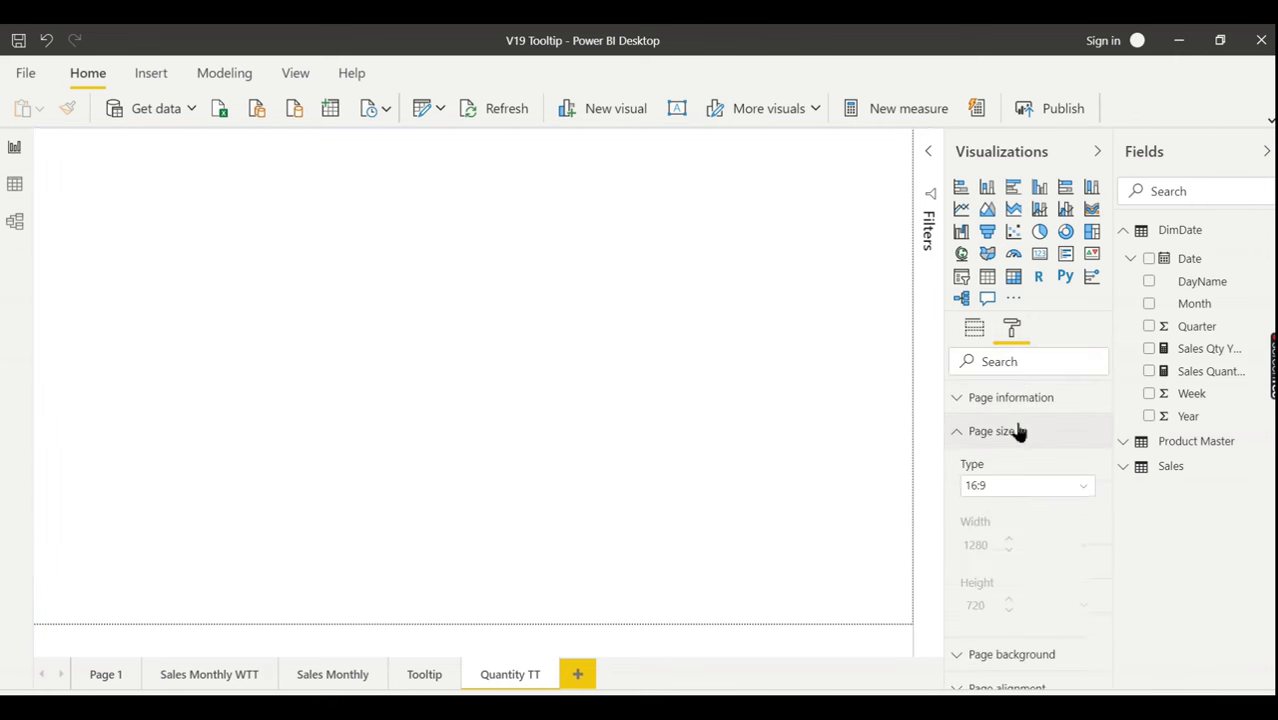
pyautogui.click(1016, 490)
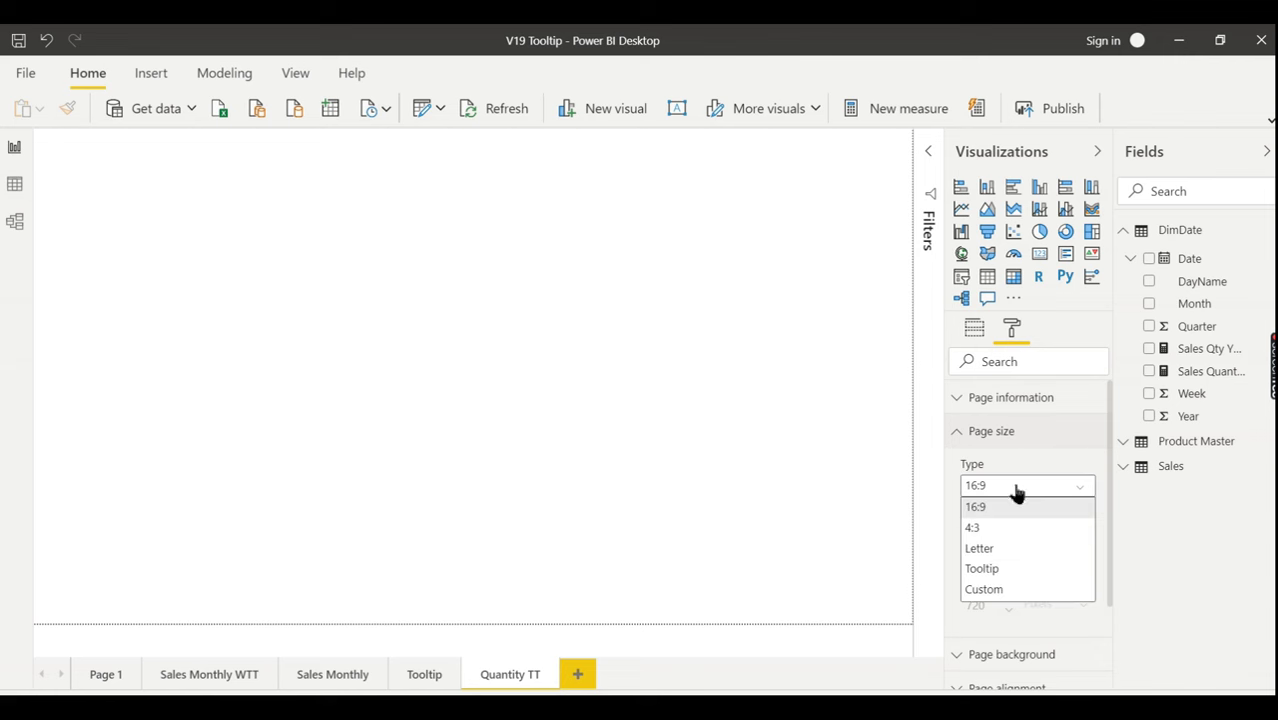
pyautogui.click(993, 573)
pyautogui.click(968, 436)
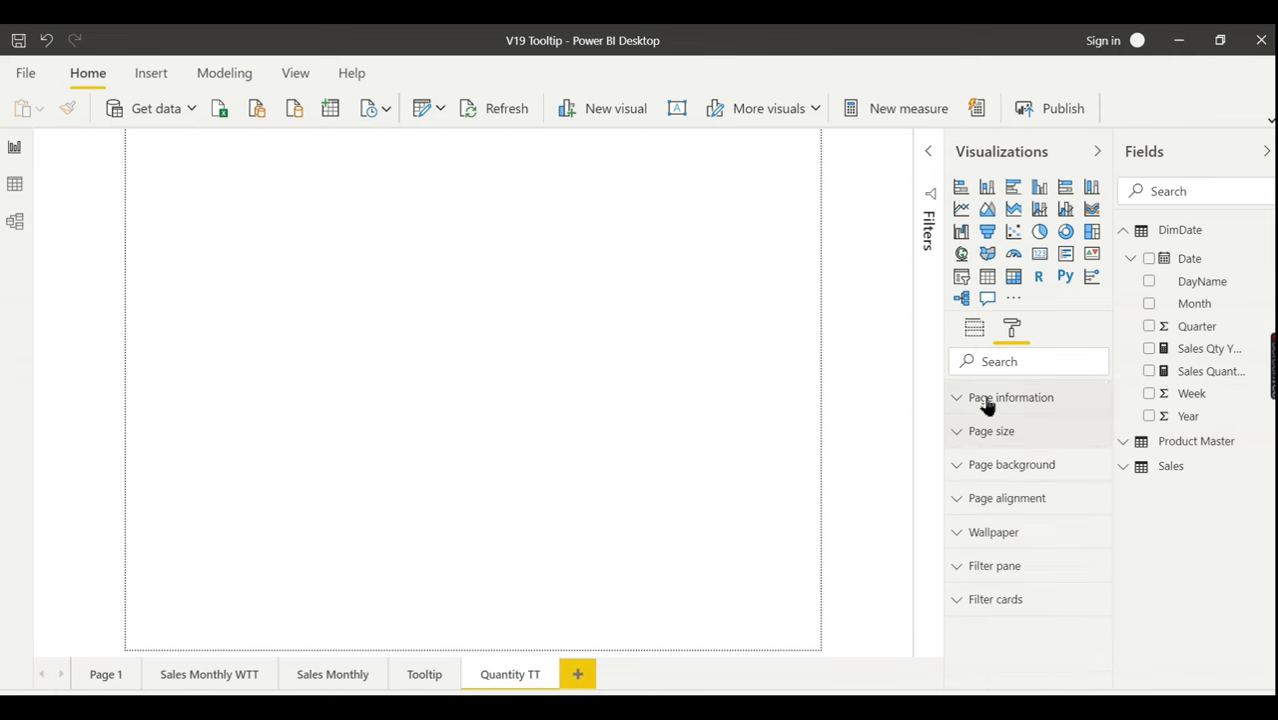
# Turn the Tooltip option on under Page information.
pyautogui.click(986, 400)
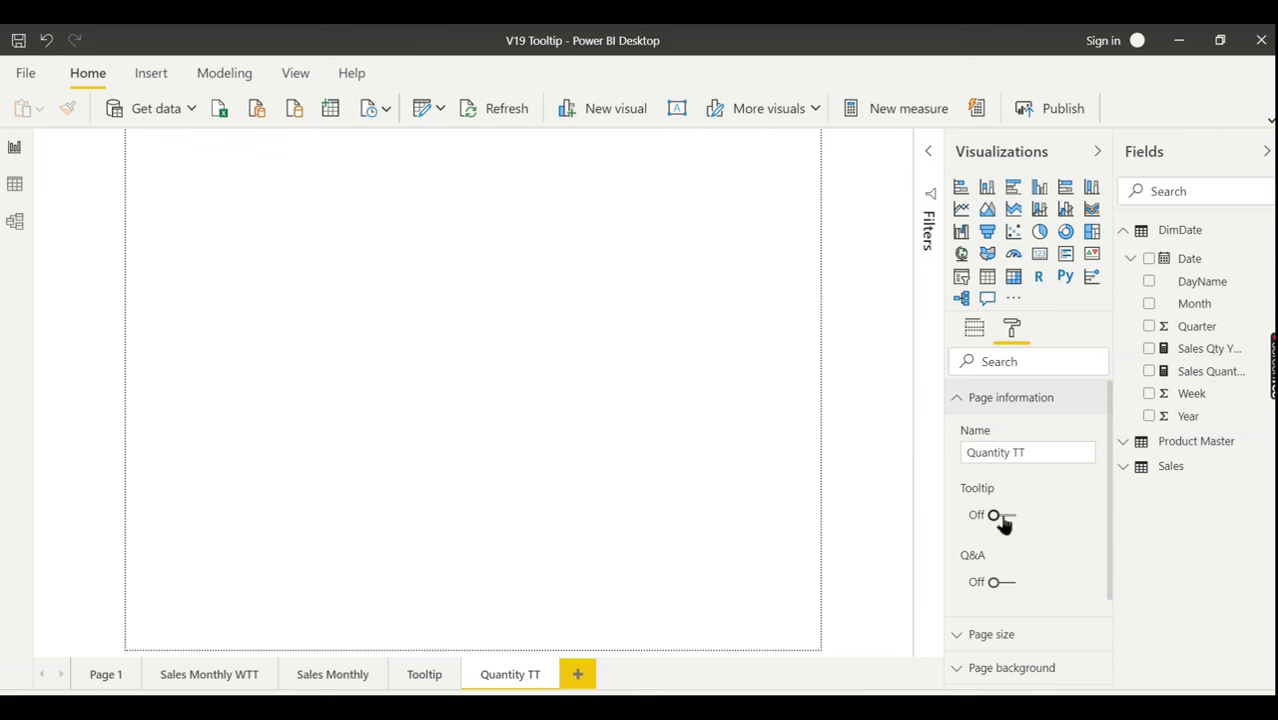
pyautogui.click(1005, 517)
pyautogui.click(970, 401)
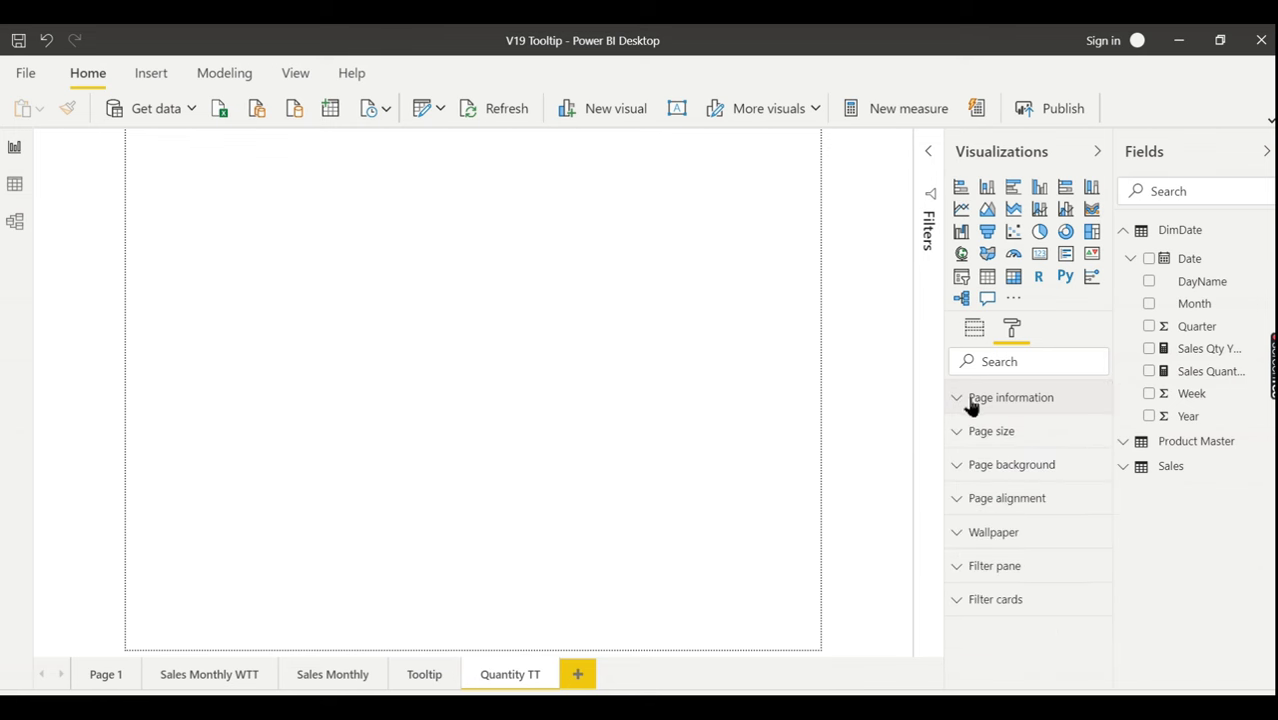
pyautogui.click(678, 331)
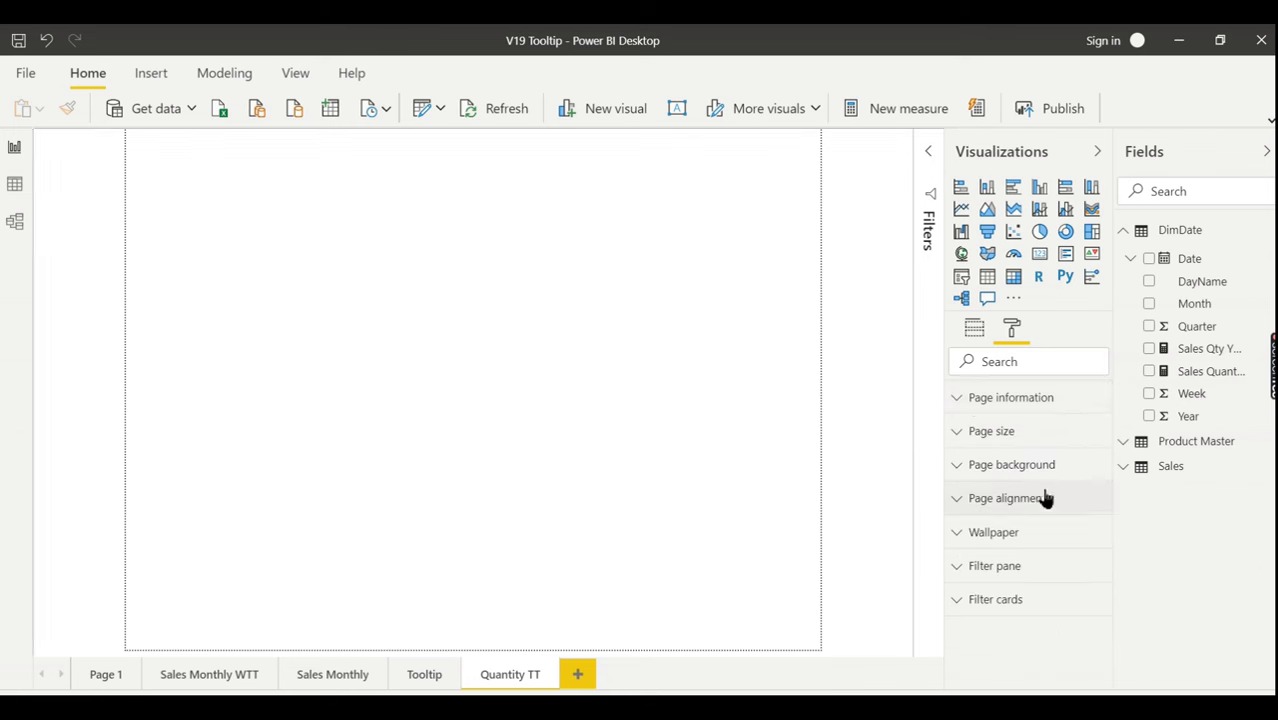
pyautogui.click(1025, 468)
# Set the page background to tan at 7% transparency and expand the Sales table's fields.
pyautogui.click(989, 523)
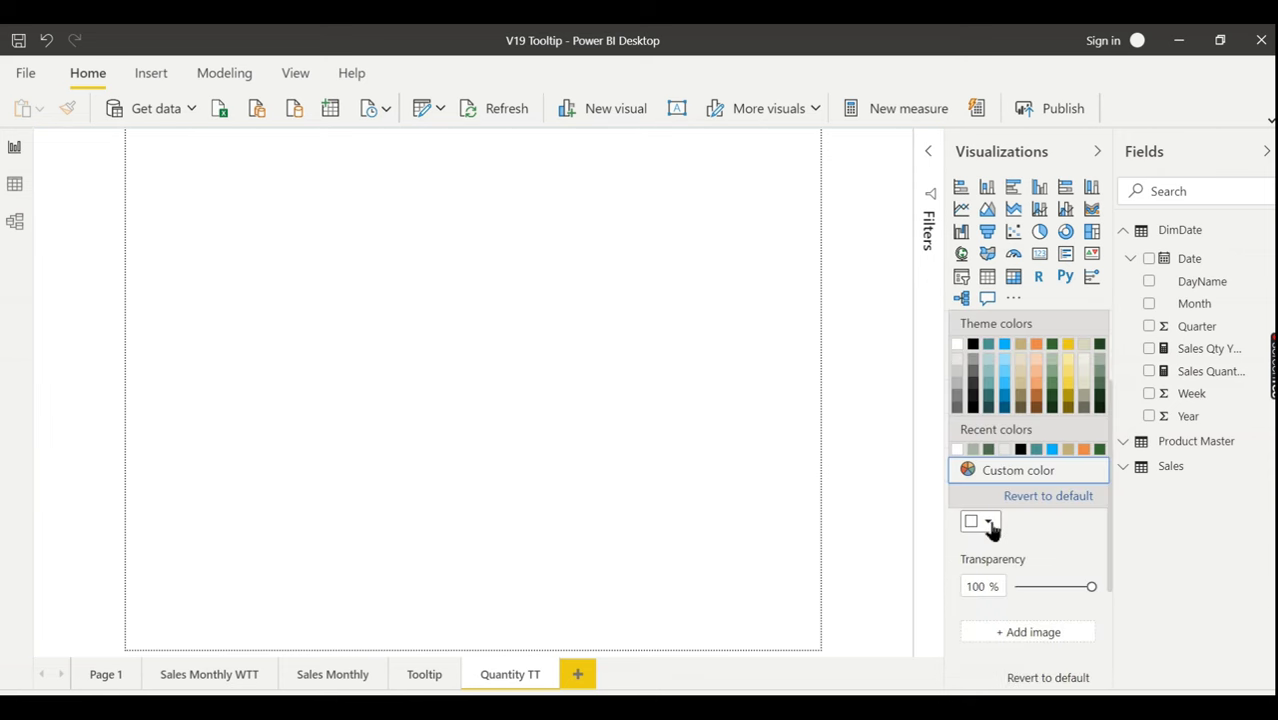
pyautogui.click(1023, 387)
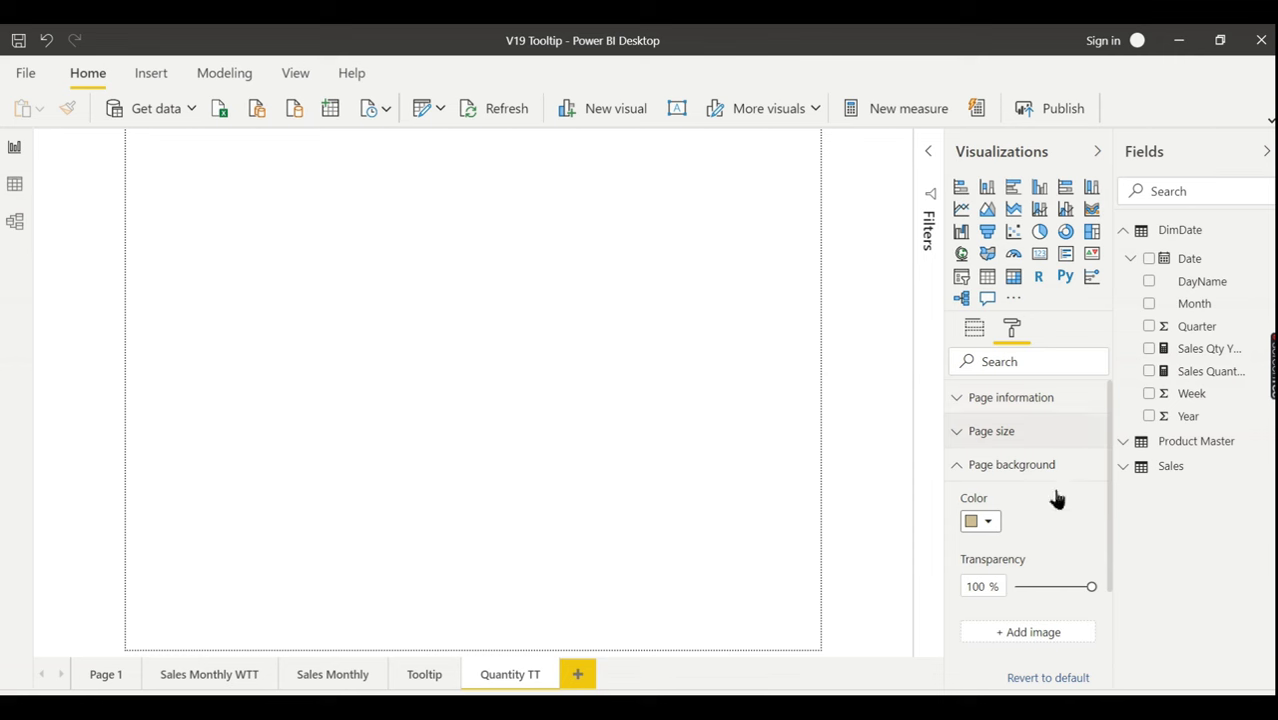
pyautogui.click(1020, 589)
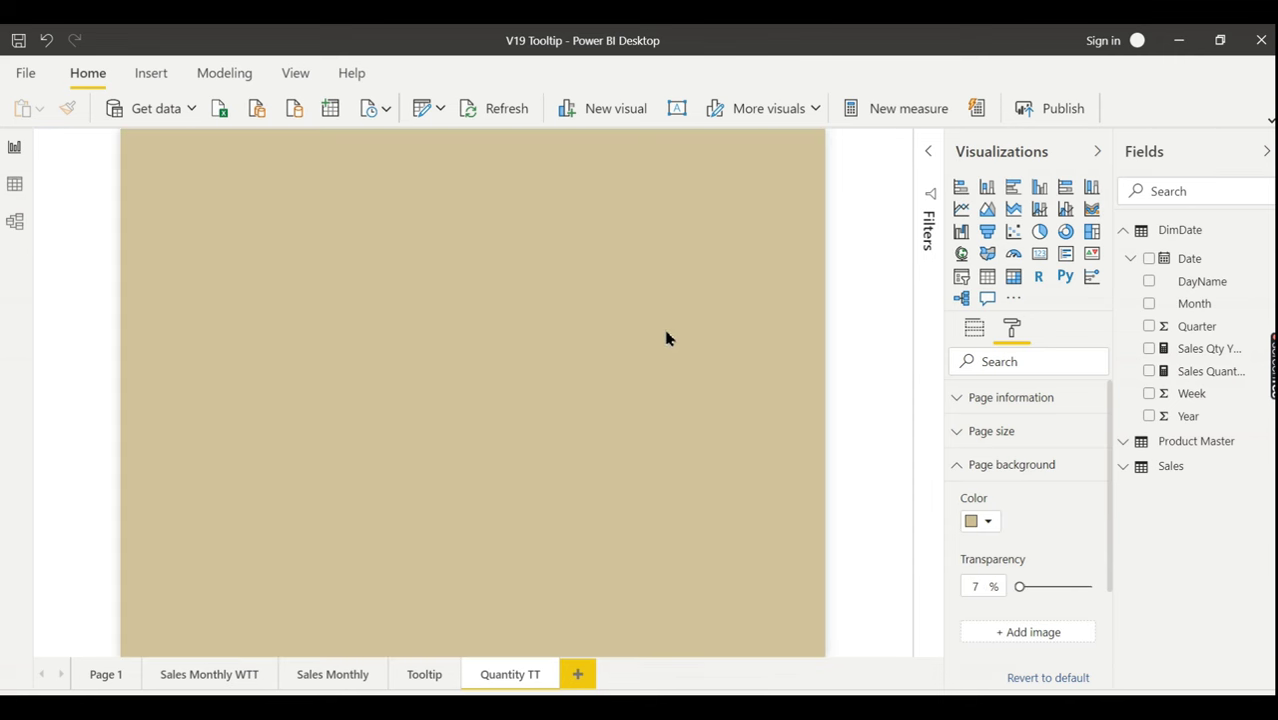
pyautogui.click(1125, 231)
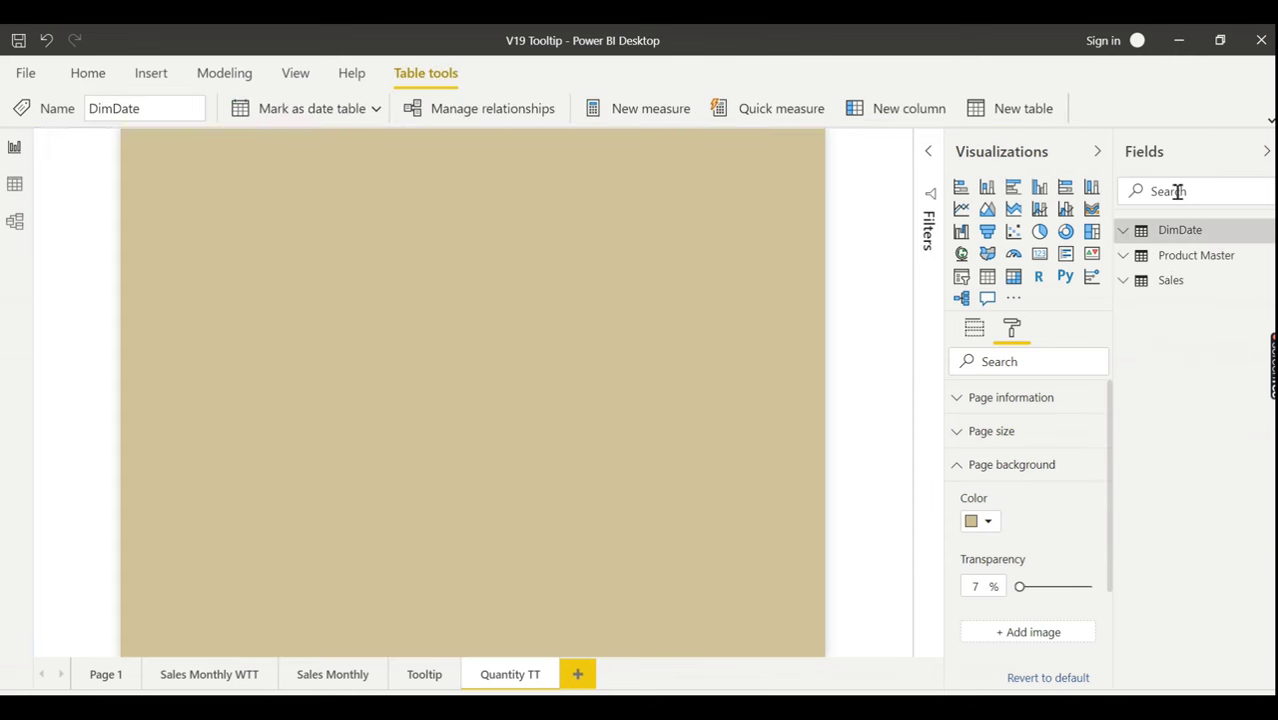
pyautogui.click(1178, 191)
pyautogui.click(1128, 282)
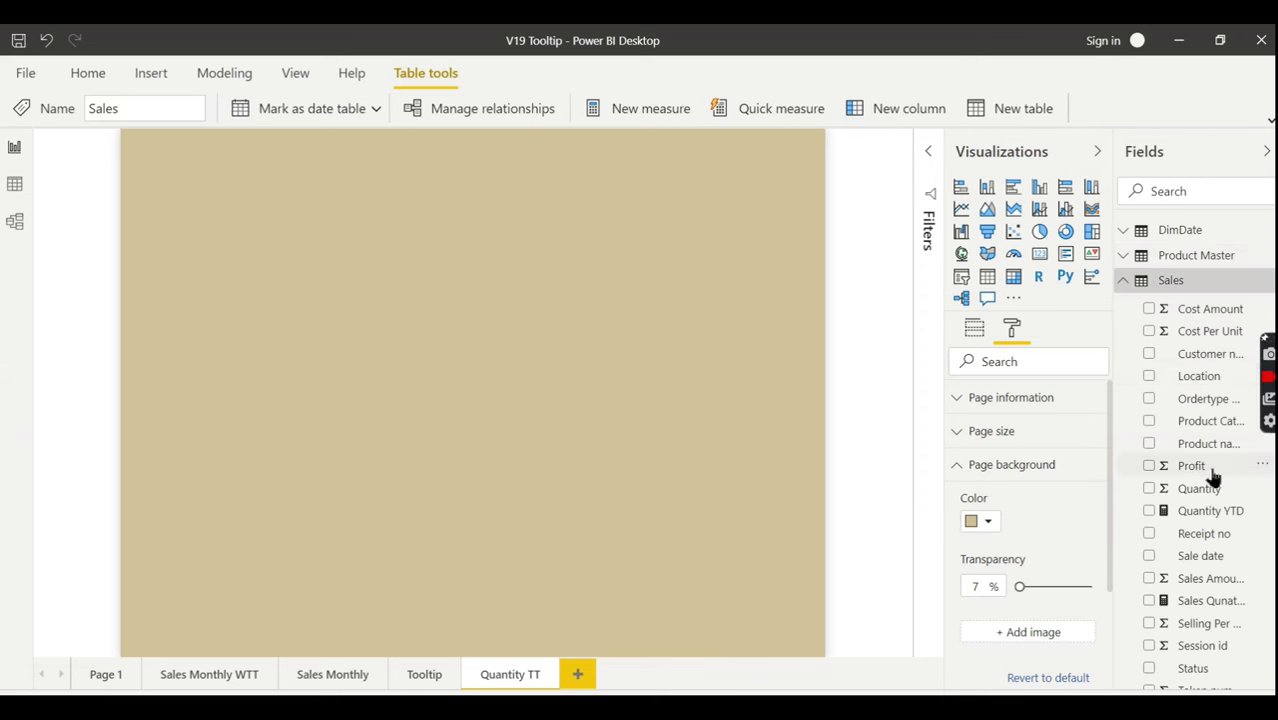
# Remove an accidental Quantity chart and paste the Tooltip page's Quantity and Day cards onto Quantity TT.
pyautogui.click(1149, 488)
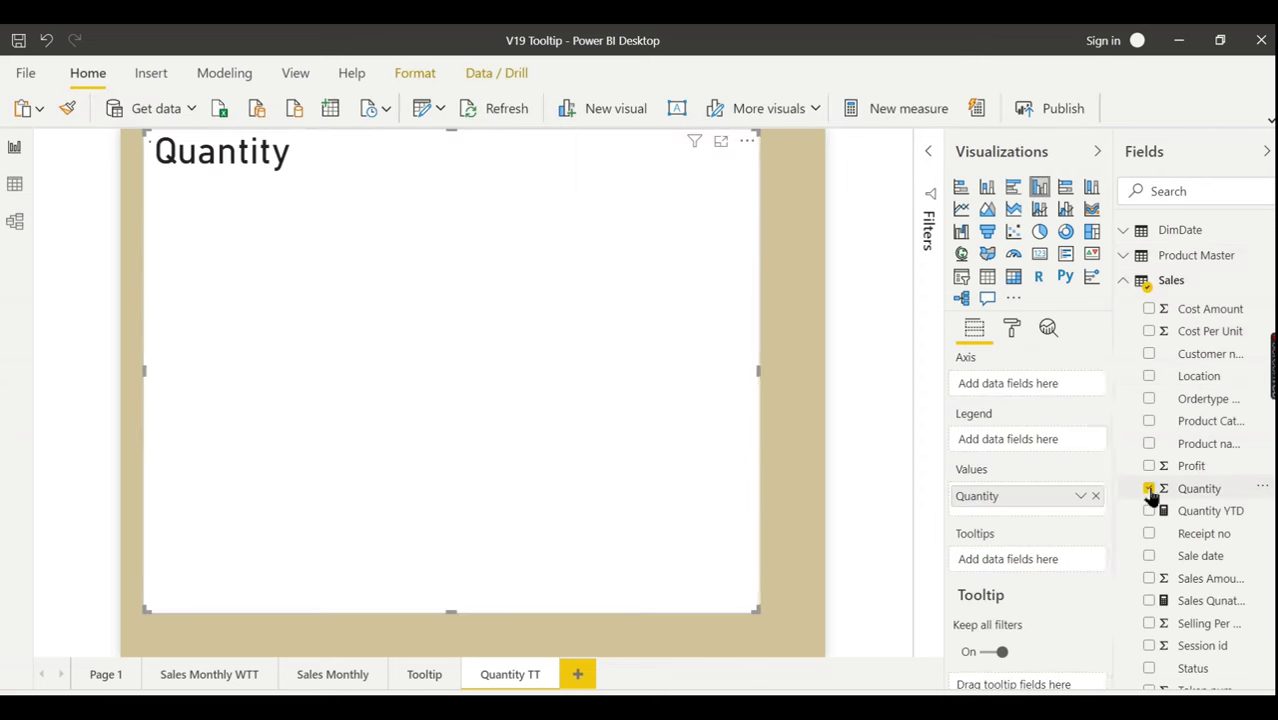
pyautogui.press('Delete')
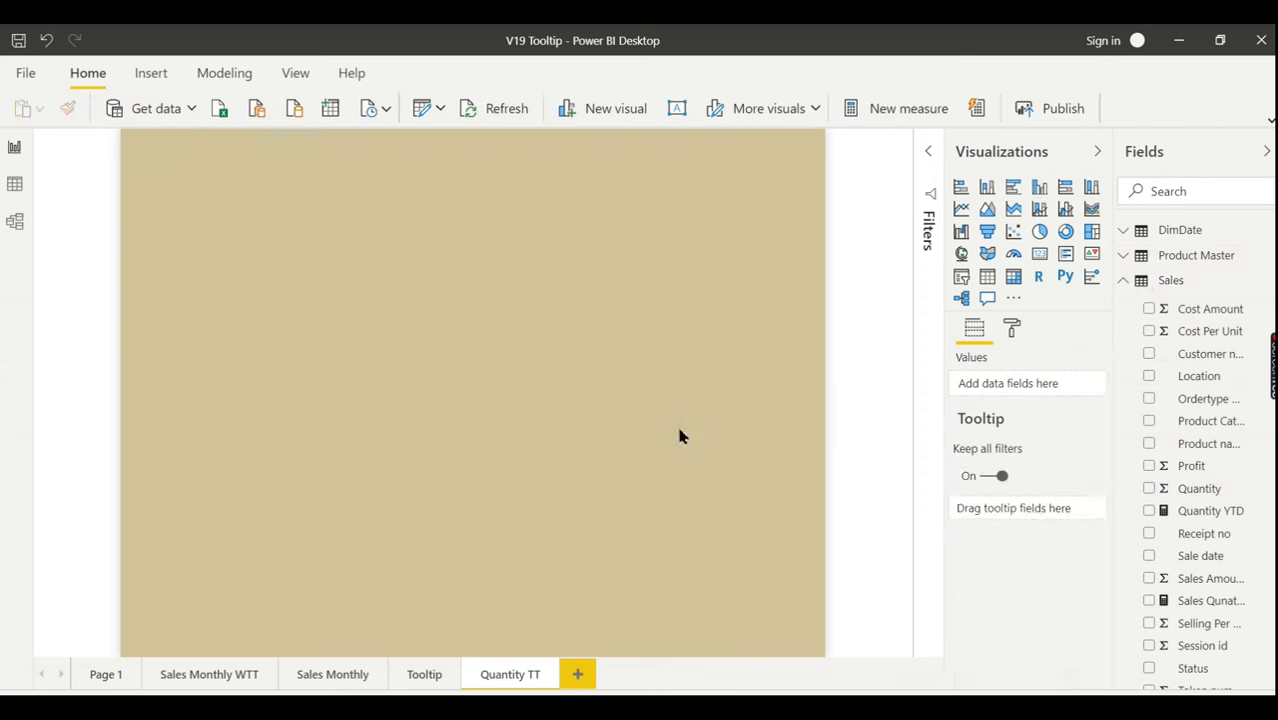
pyautogui.click(432, 674)
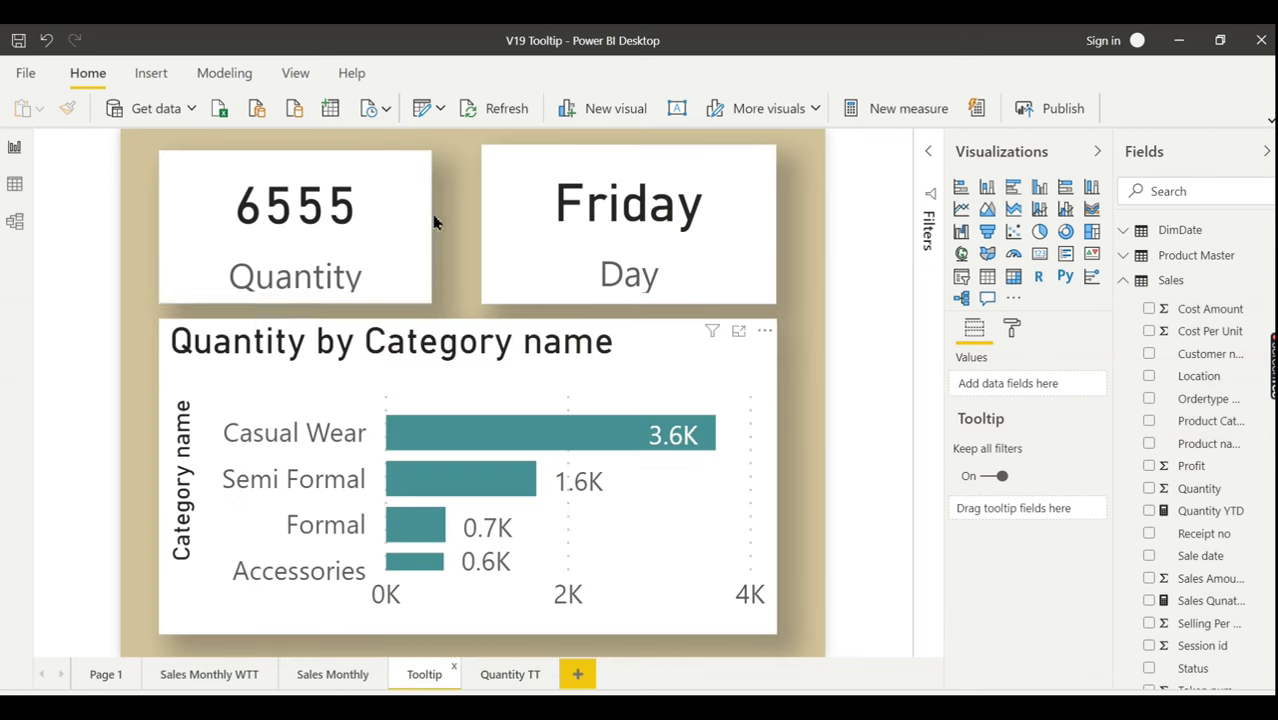
pyautogui.click(420, 214)
pyautogui.click(538, 211)
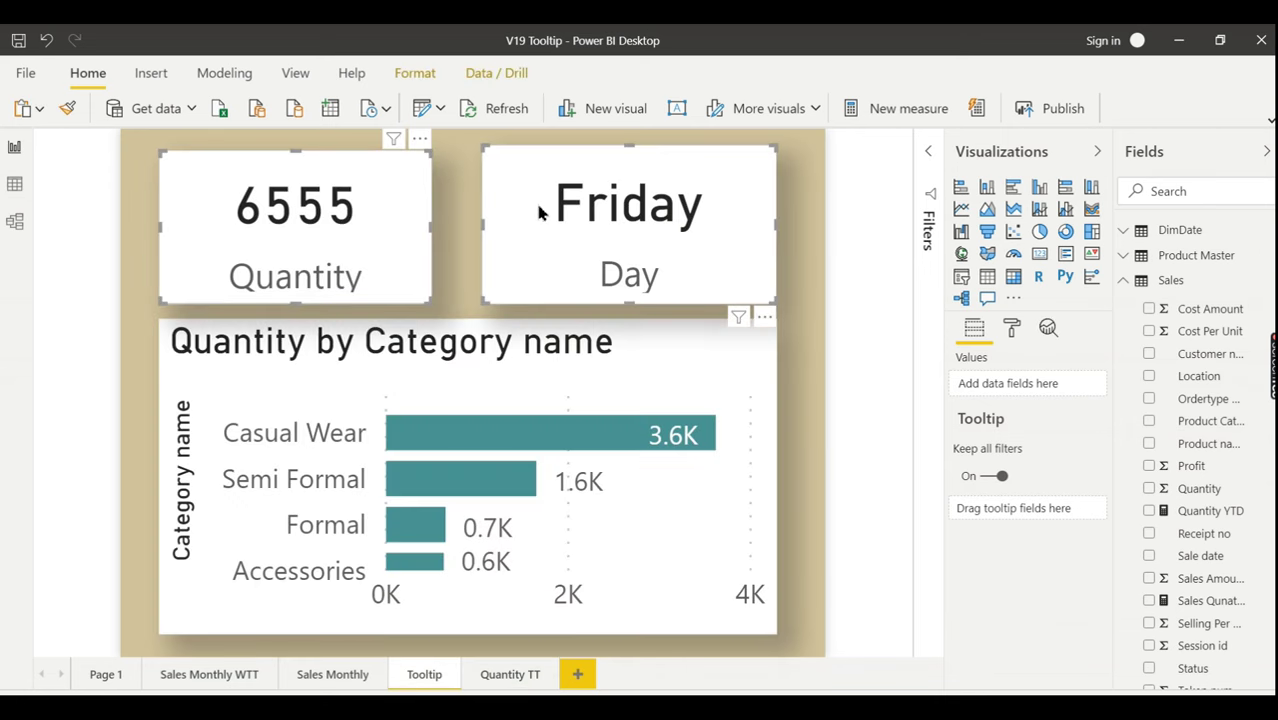
pyautogui.click(510, 676)
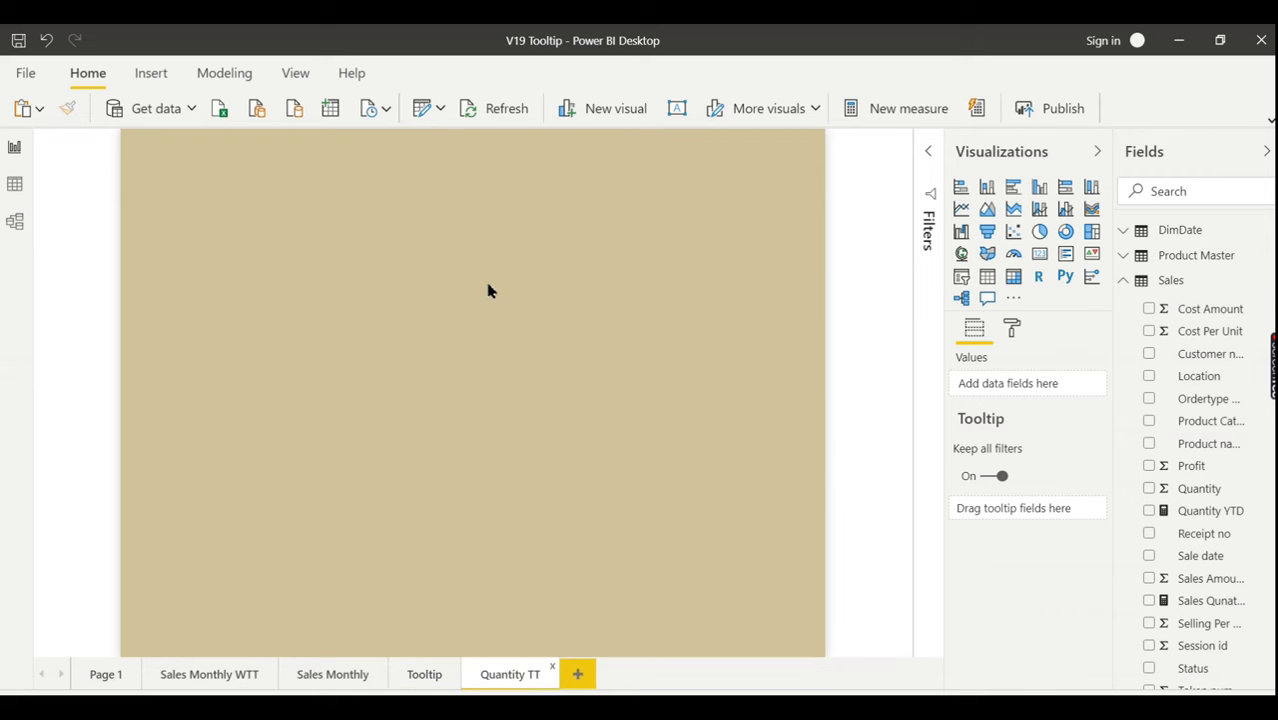
pyautogui.hotkey('ctrl', 'v')
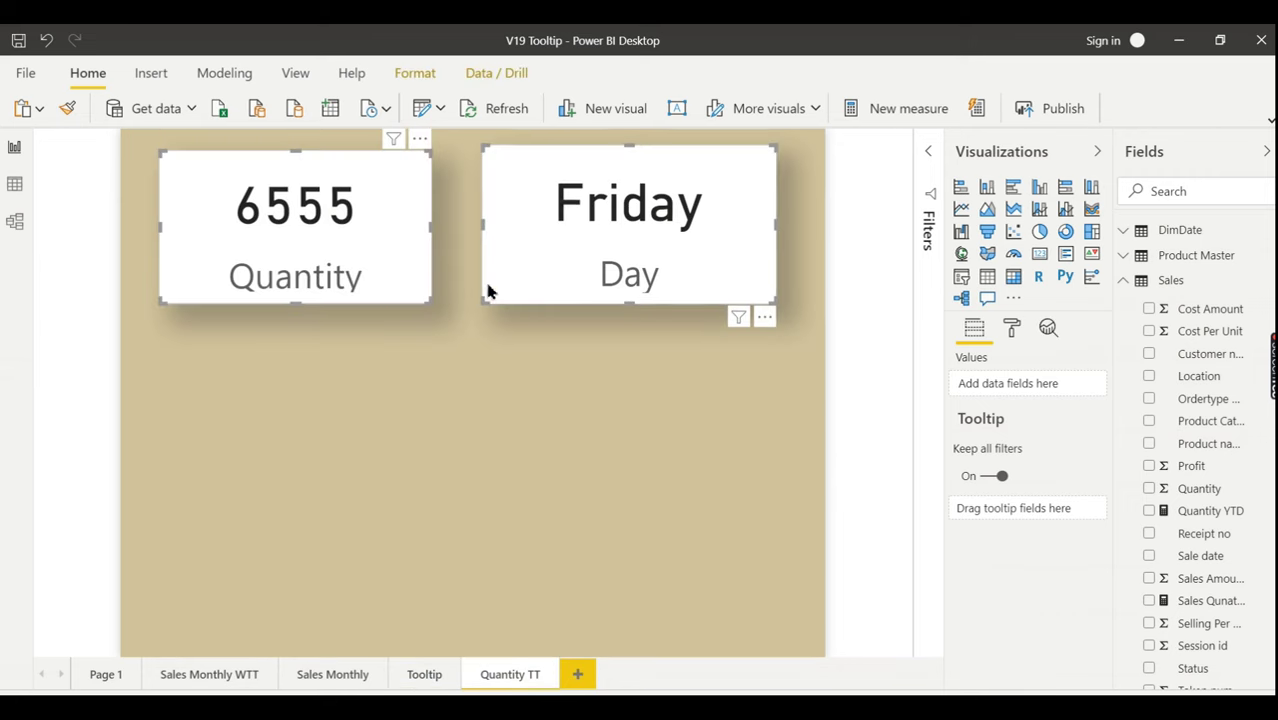
# Paste the Tooltip page's Quantity by Category name bar chart onto Quantity TT.
pyautogui.click(425, 676)
pyautogui.click(405, 394)
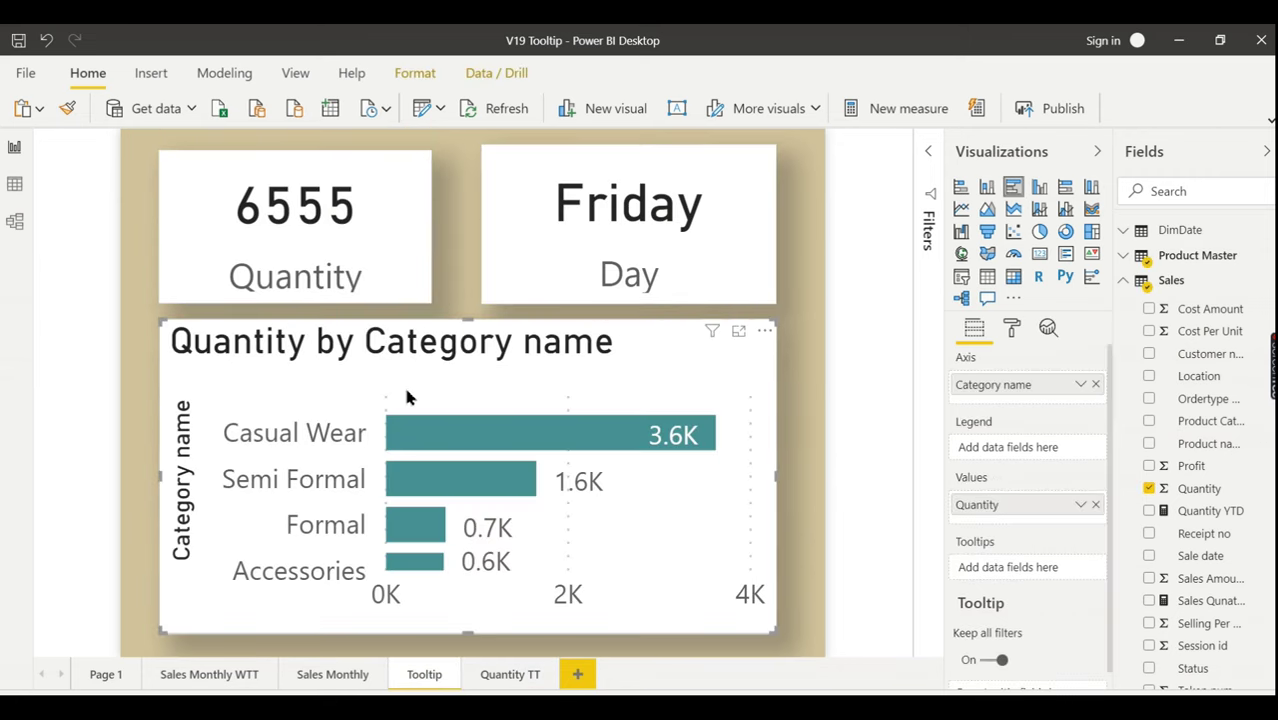
pyautogui.click(506, 683)
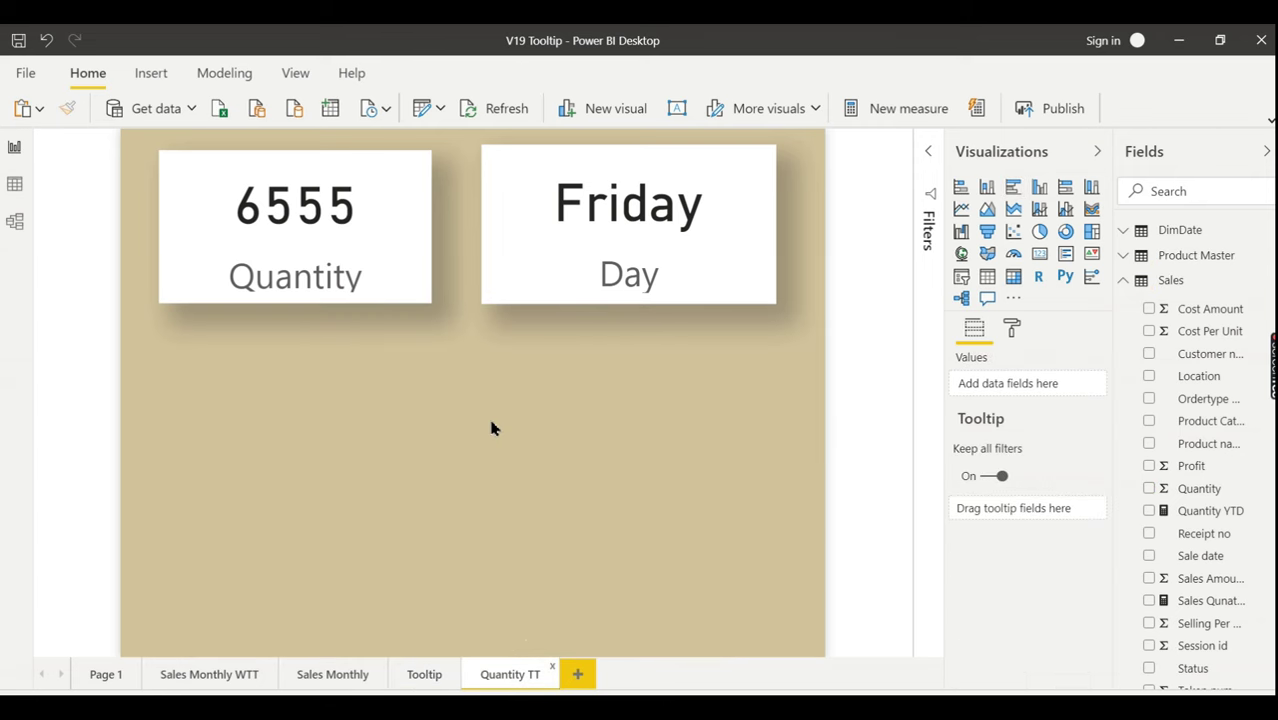
pyautogui.hotkey('ctrl', 'v')
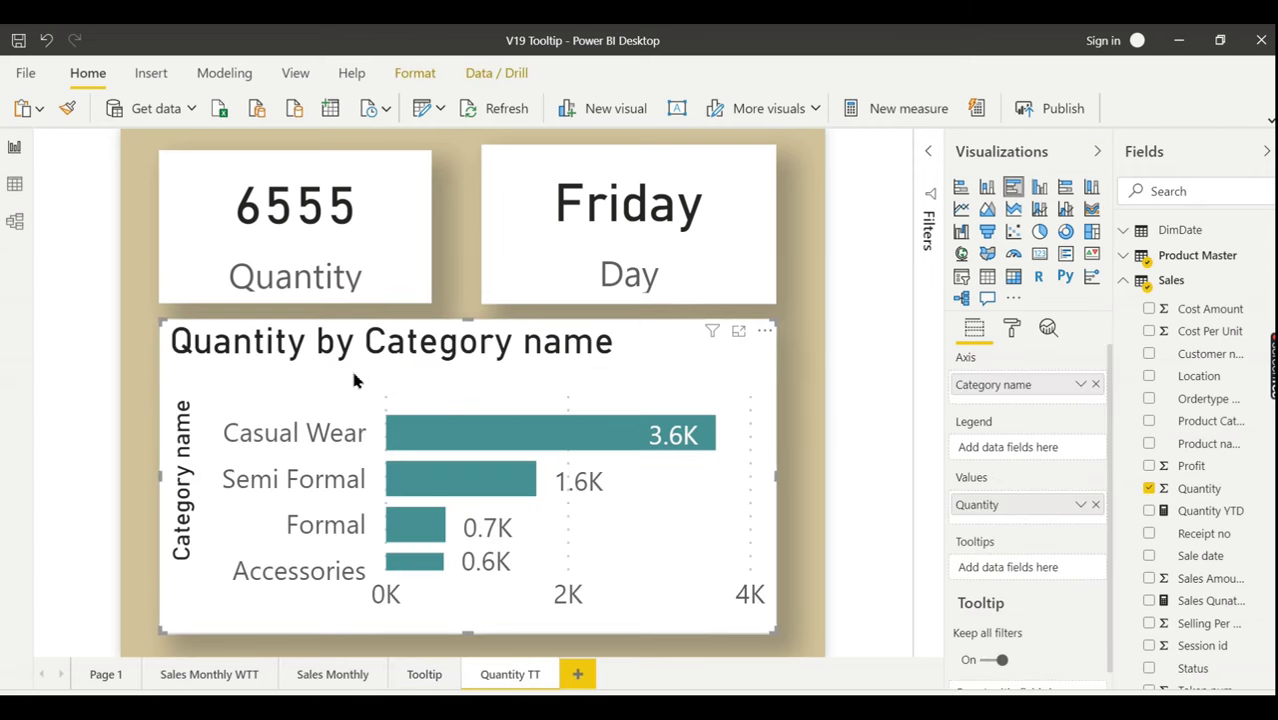
pyautogui.click(813, 283)
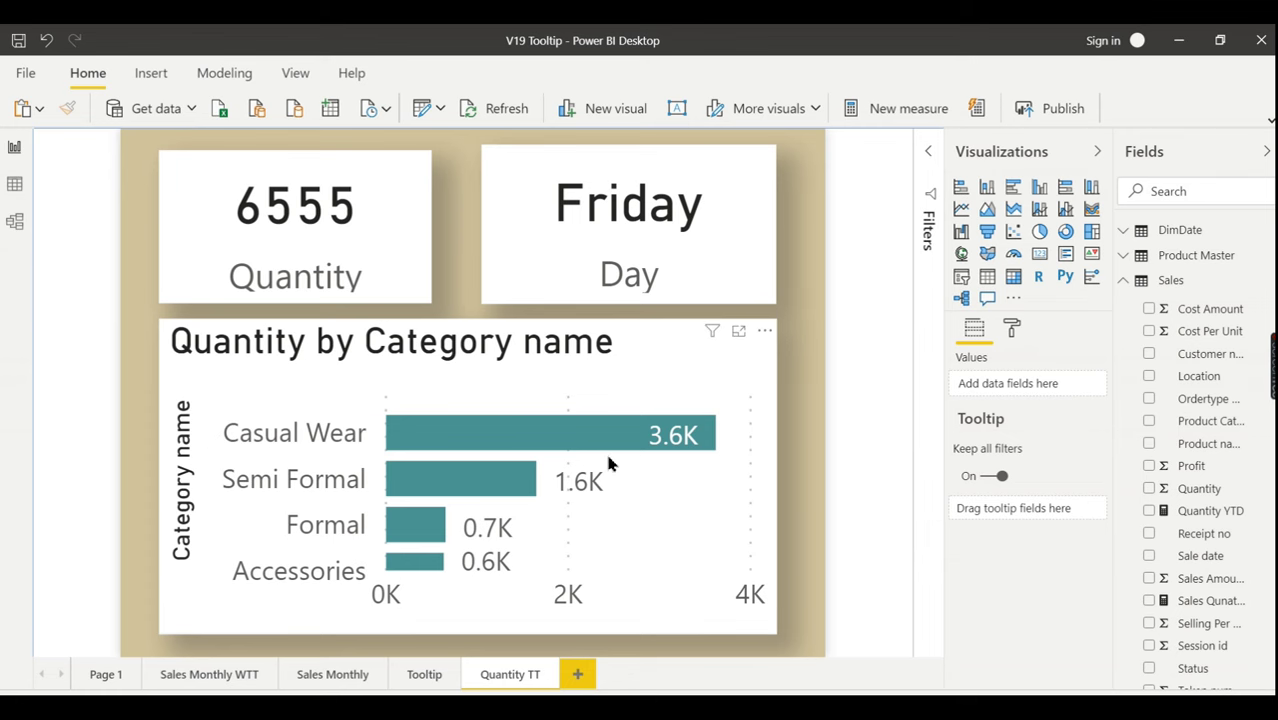
# Return to Sales Monthly WTT, check a bar's default tooltip, and select the daily sales chart.
pyautogui.click(228, 676)
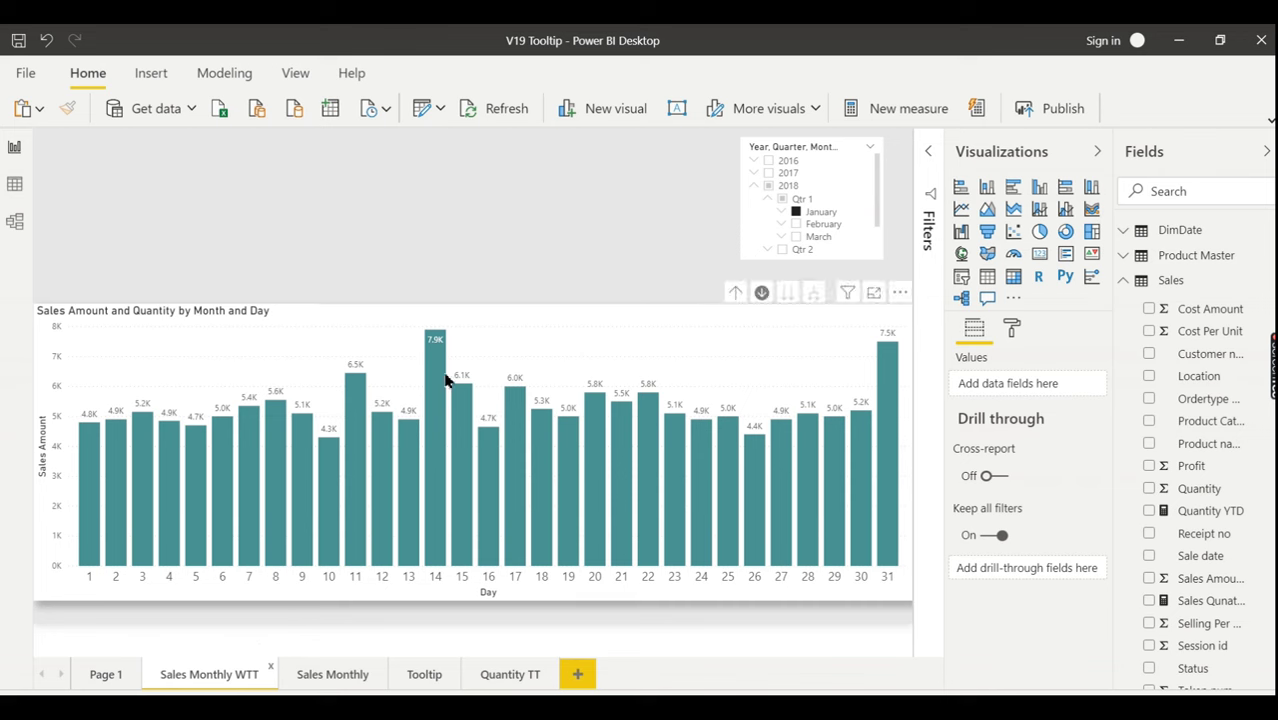
pyautogui.moveTo(443, 380)
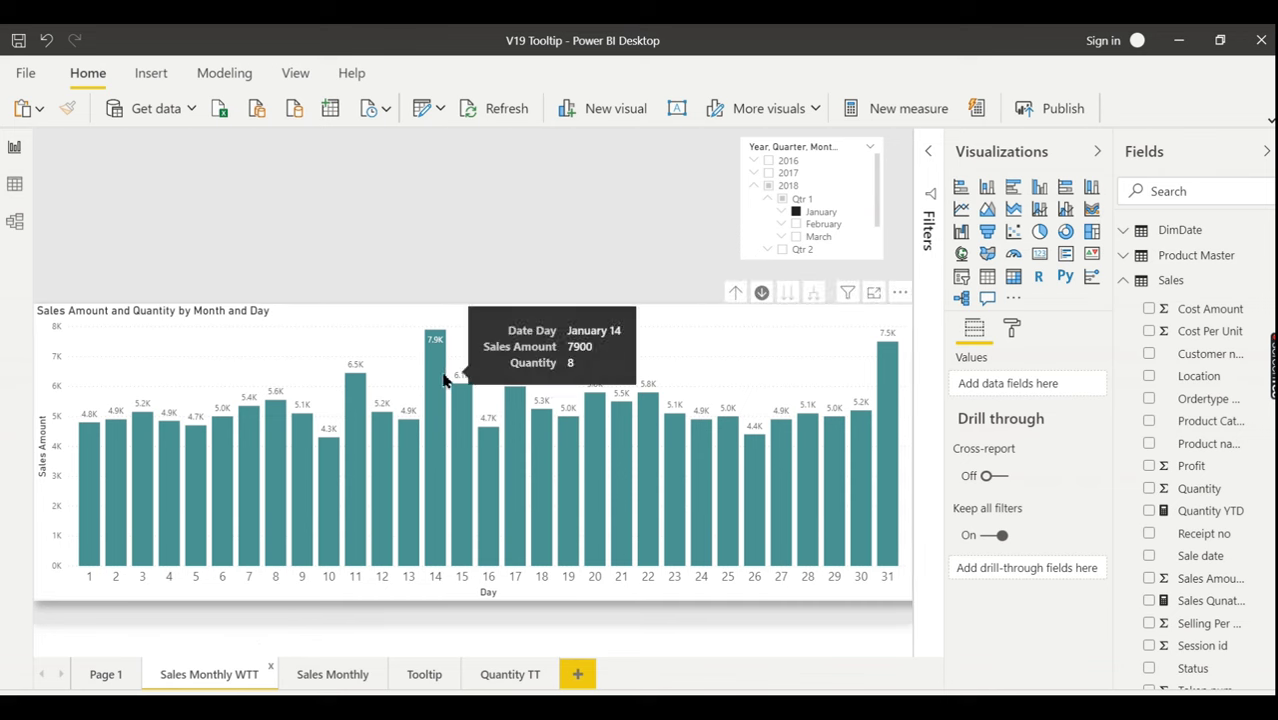
pyautogui.click(688, 341)
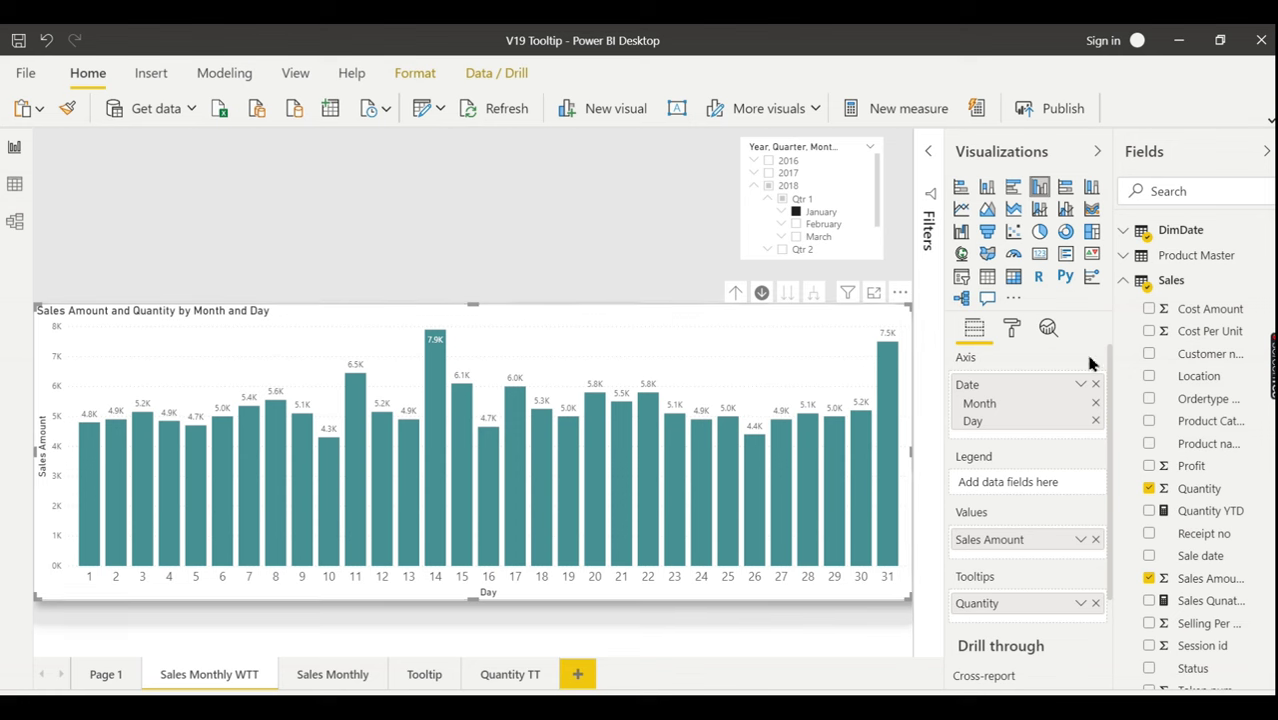
# Set the daily chart's tooltip Type to Report page and Page to Quantity TT.
pyautogui.click(1010, 333)
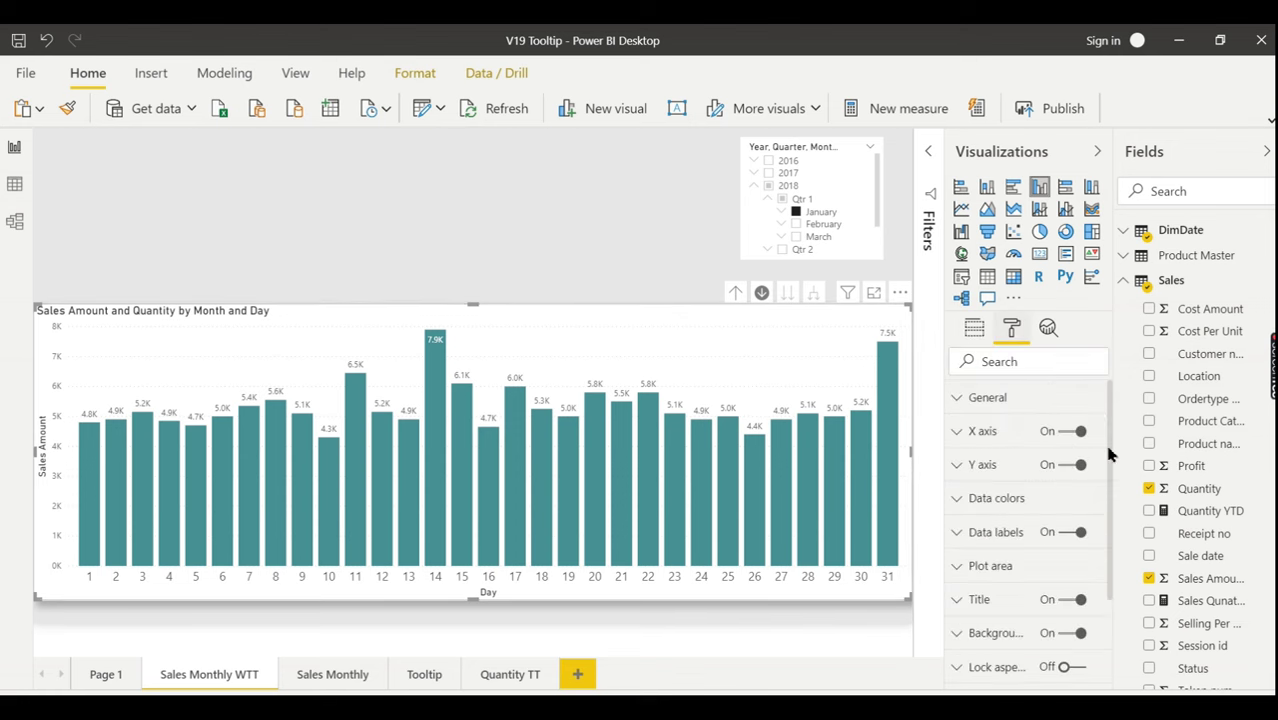
pyautogui.moveTo(1108, 455); pyautogui.dragTo(1110, 619)
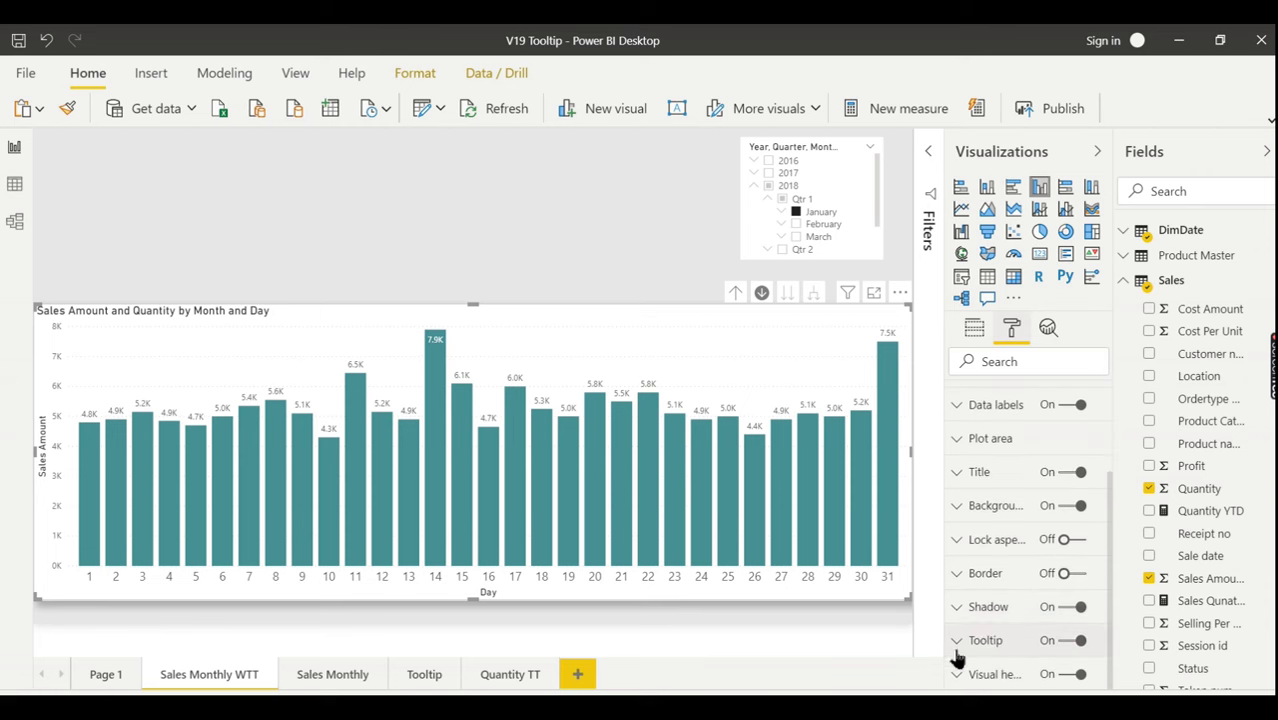
pyautogui.click(993, 648)
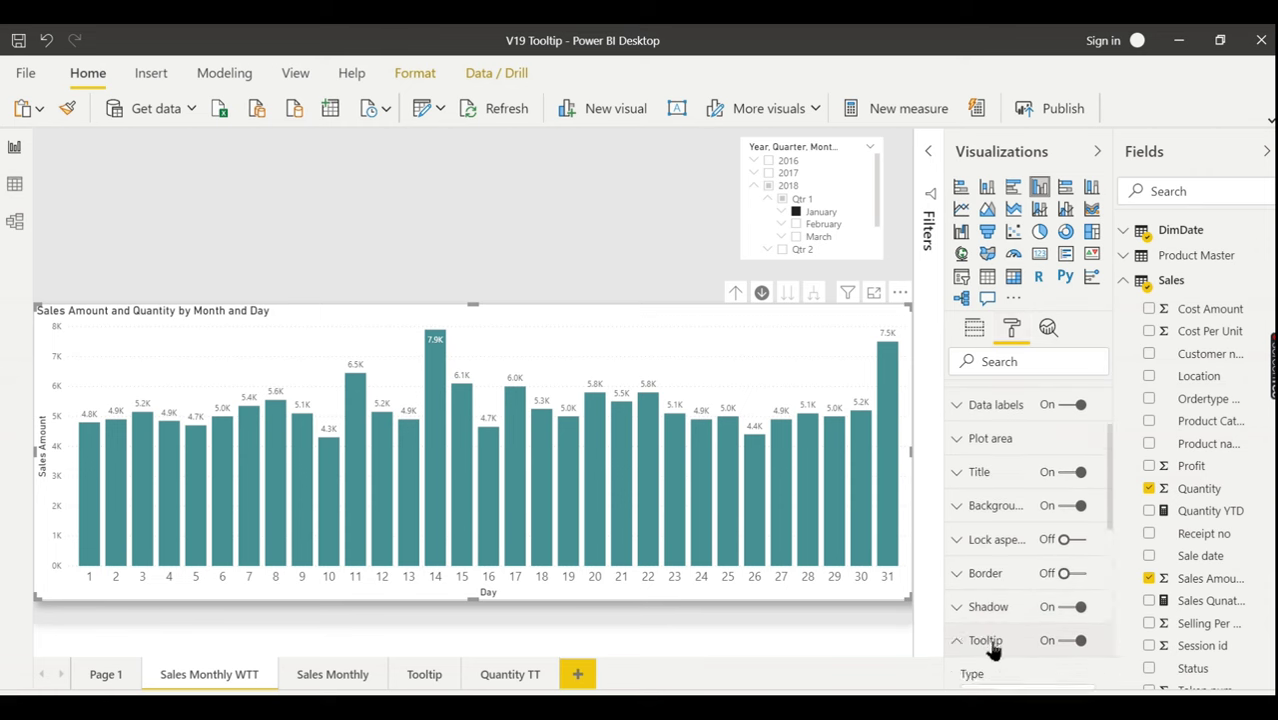
pyautogui.moveTo(1111, 446); pyautogui.dragTo(1110, 458)
pyautogui.scroll(-4, 1112, 458)
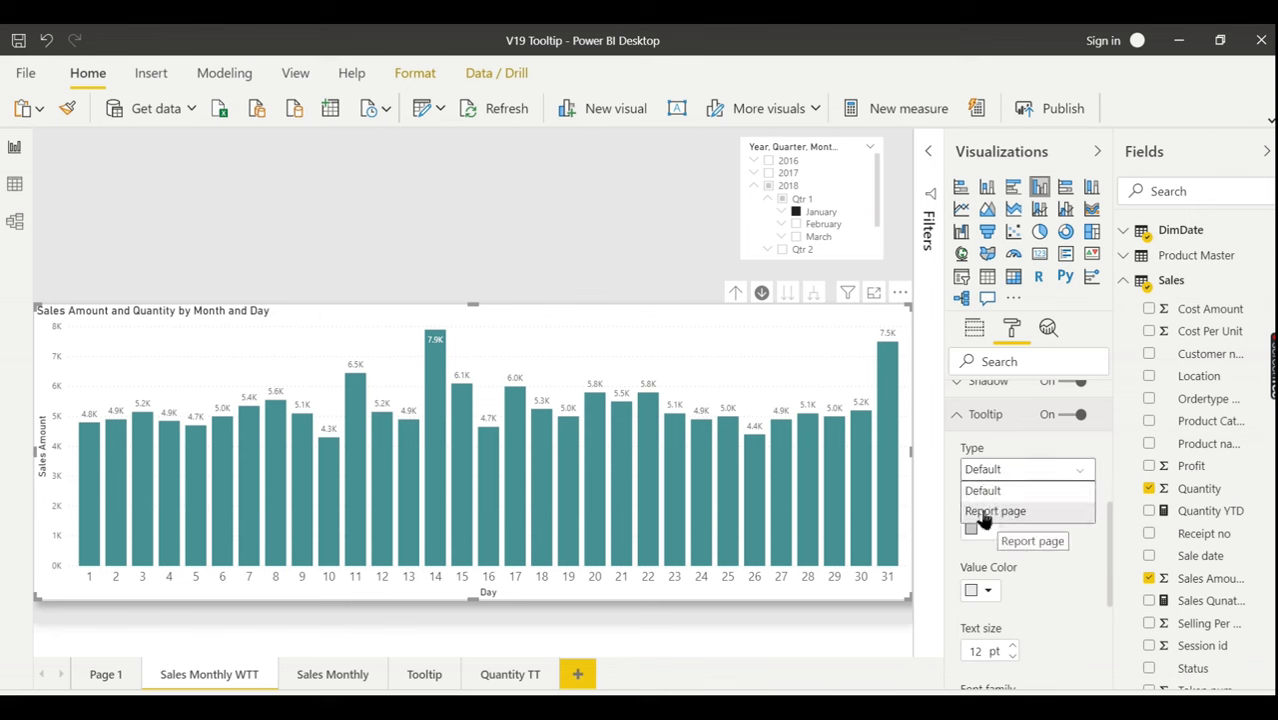
pyautogui.click(1005, 512)
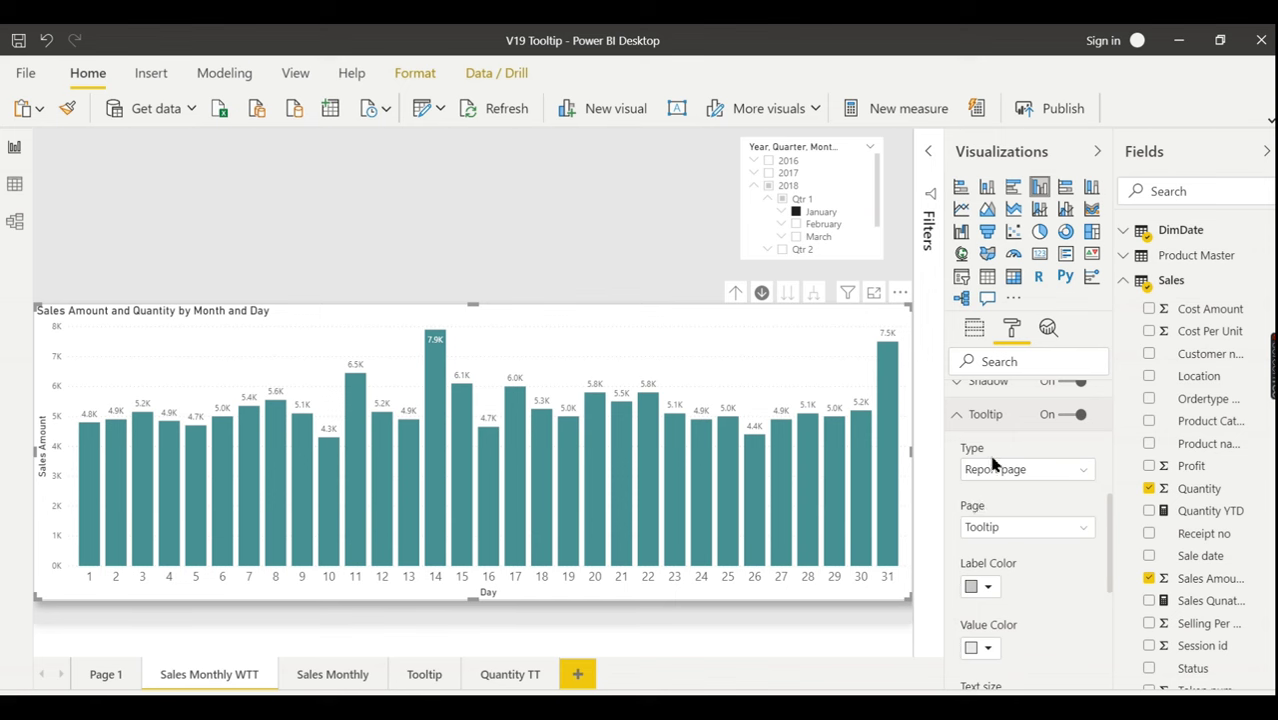
pyautogui.click(988, 525)
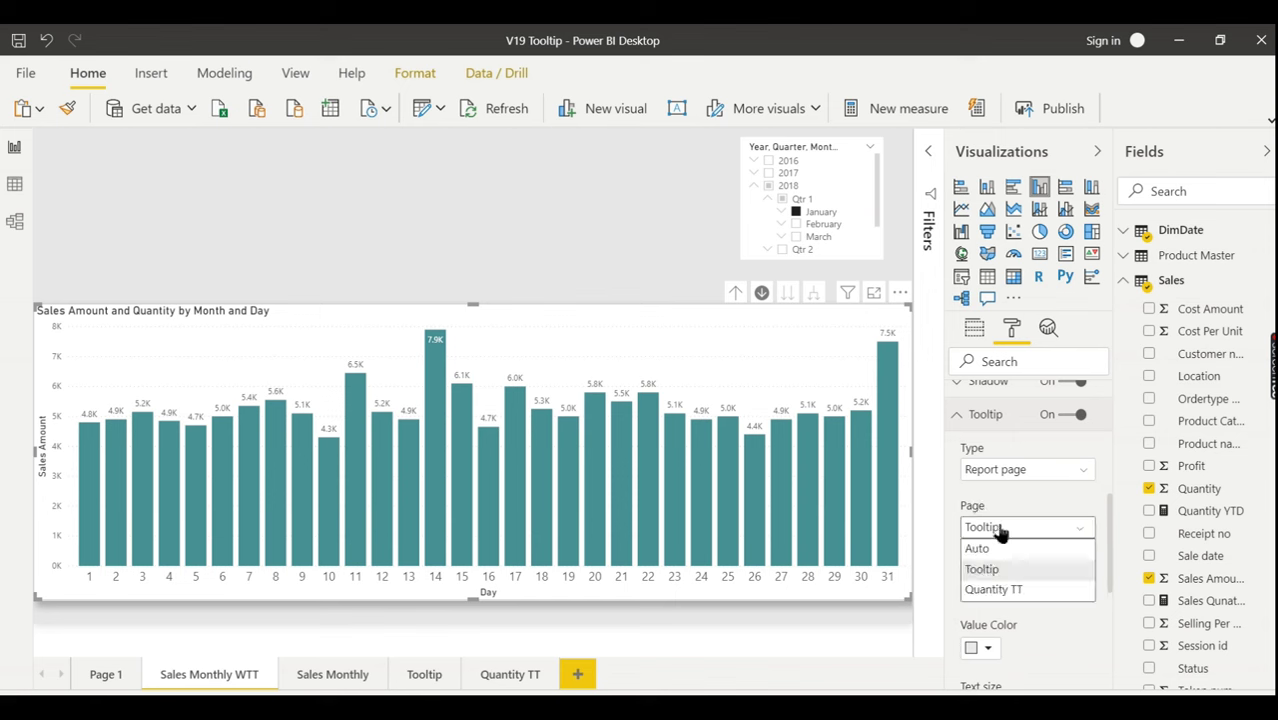
pyautogui.click(1000, 591)
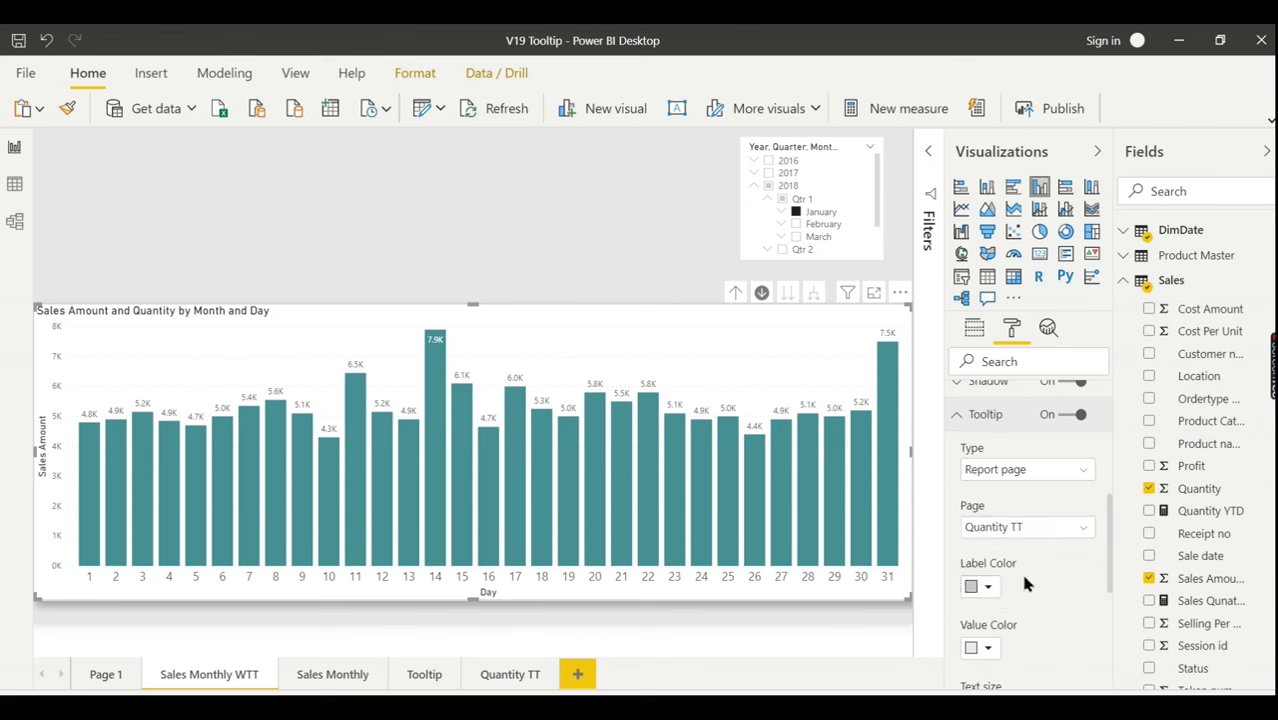
pyautogui.click(958, 415)
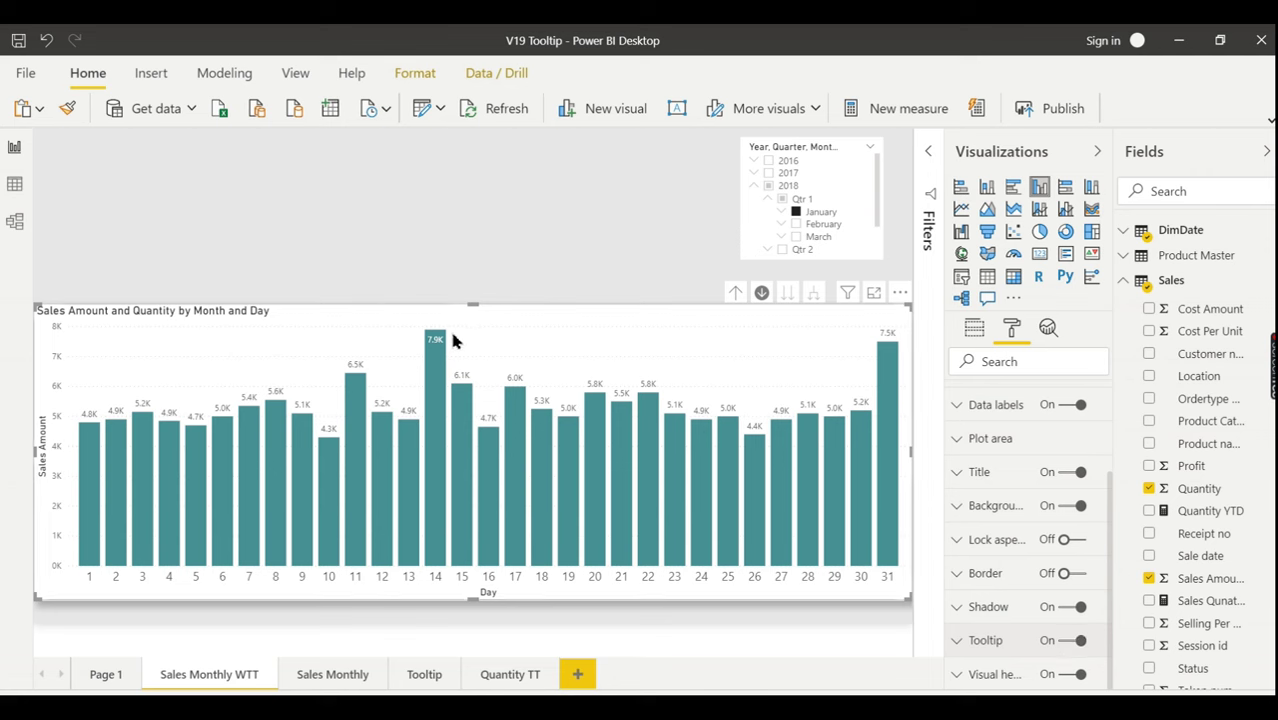
pyautogui.moveTo(433, 344)
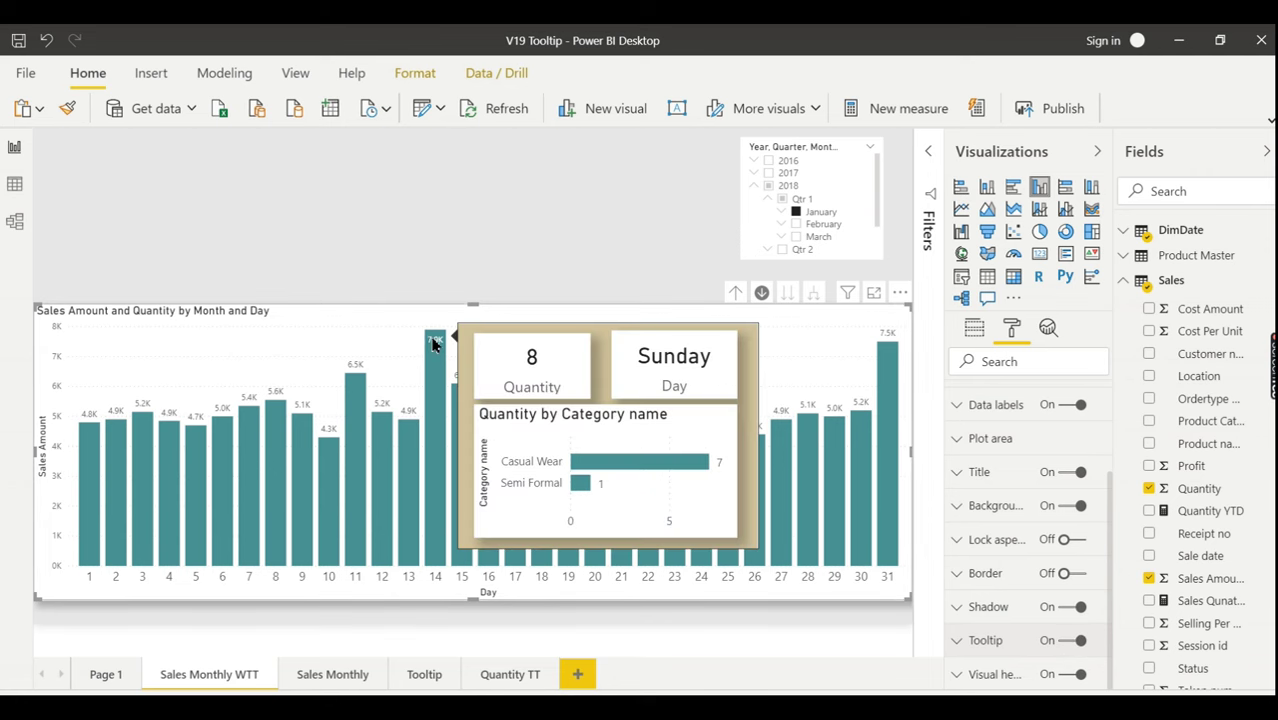
pyautogui.moveTo(404, 448)
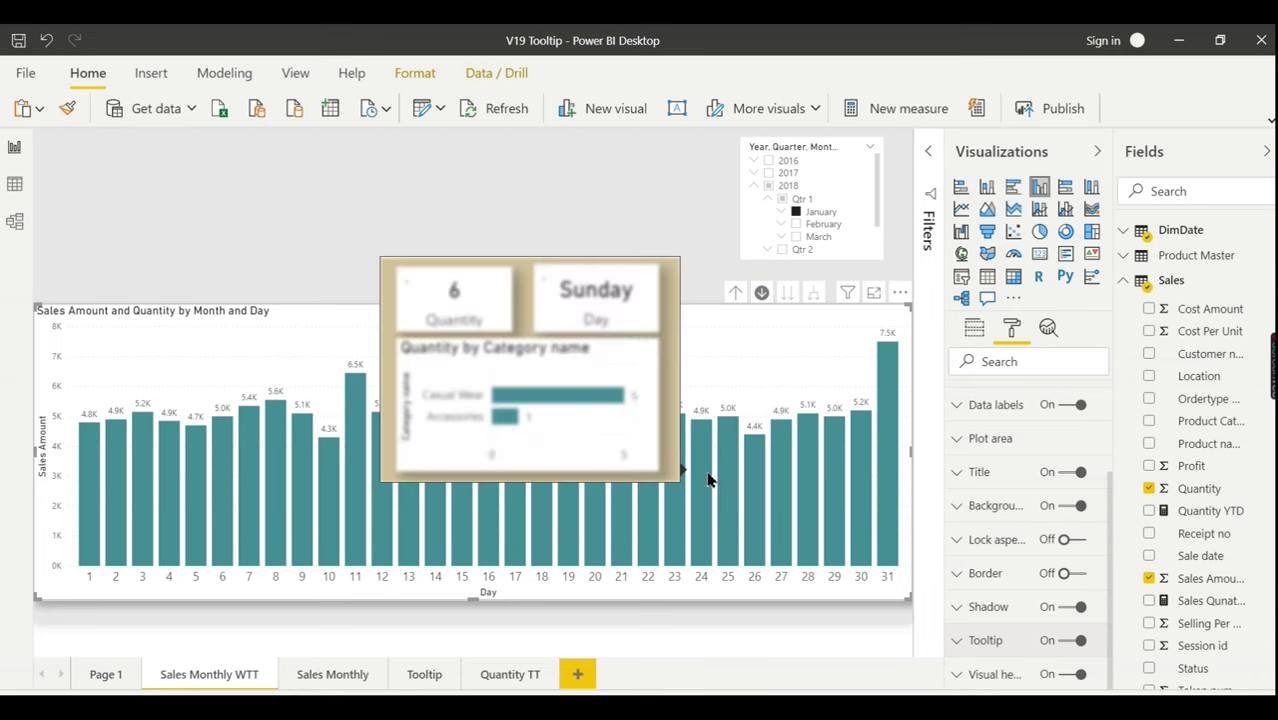
pyautogui.moveTo(789, 481)
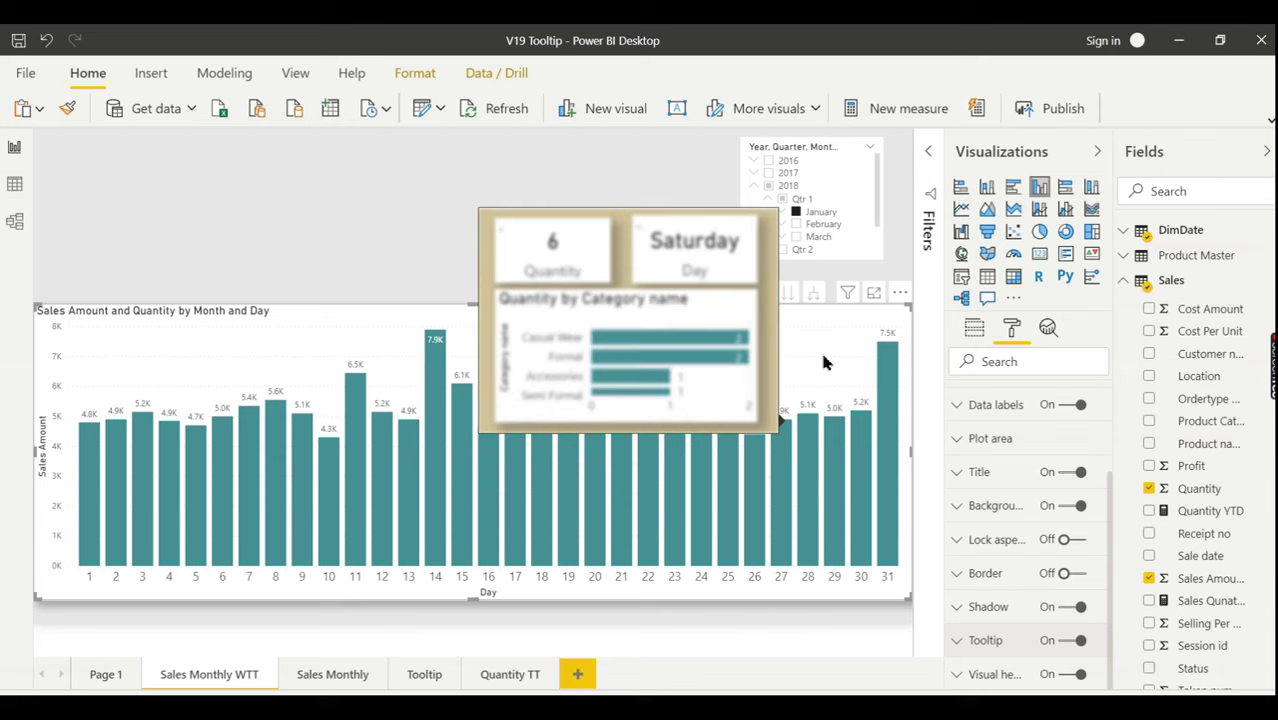
pyautogui.click(586, 220)
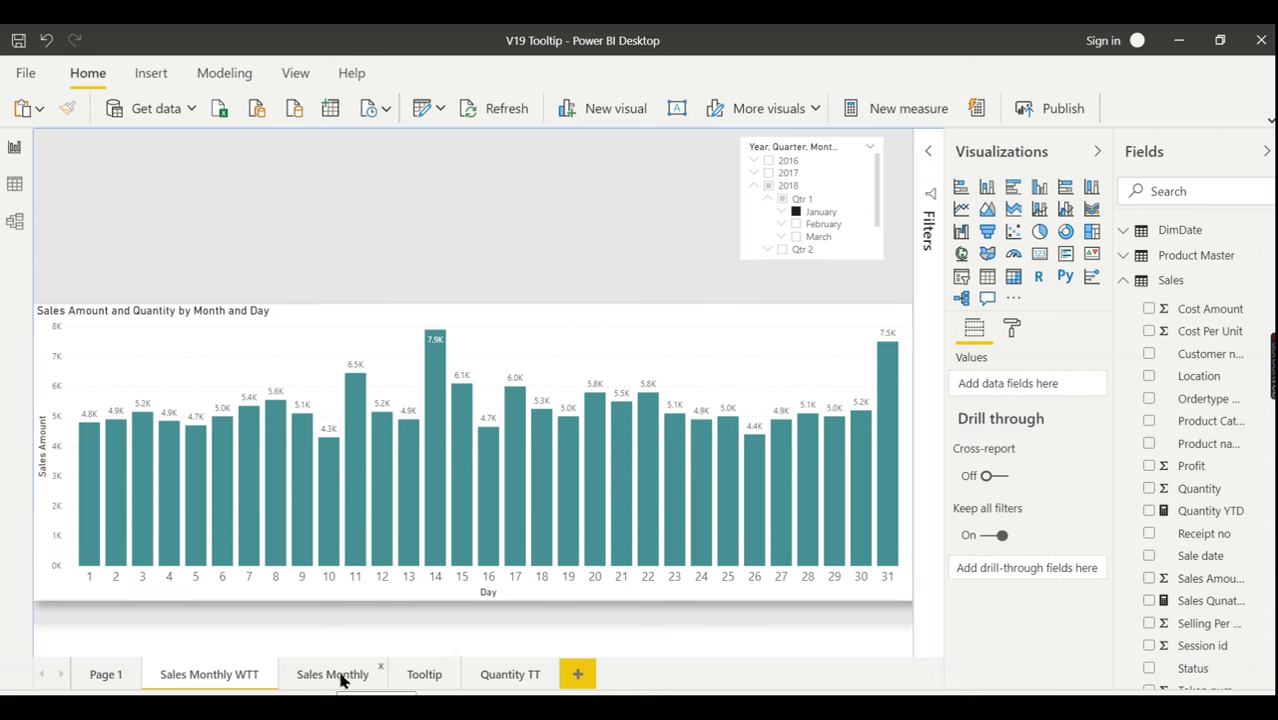
# Hide the Tooltip and Quantity TT pages, then go back to the Sales Monthly WTT page.
pyautogui.rightClick(434, 676)
pyautogui.click(463, 654)
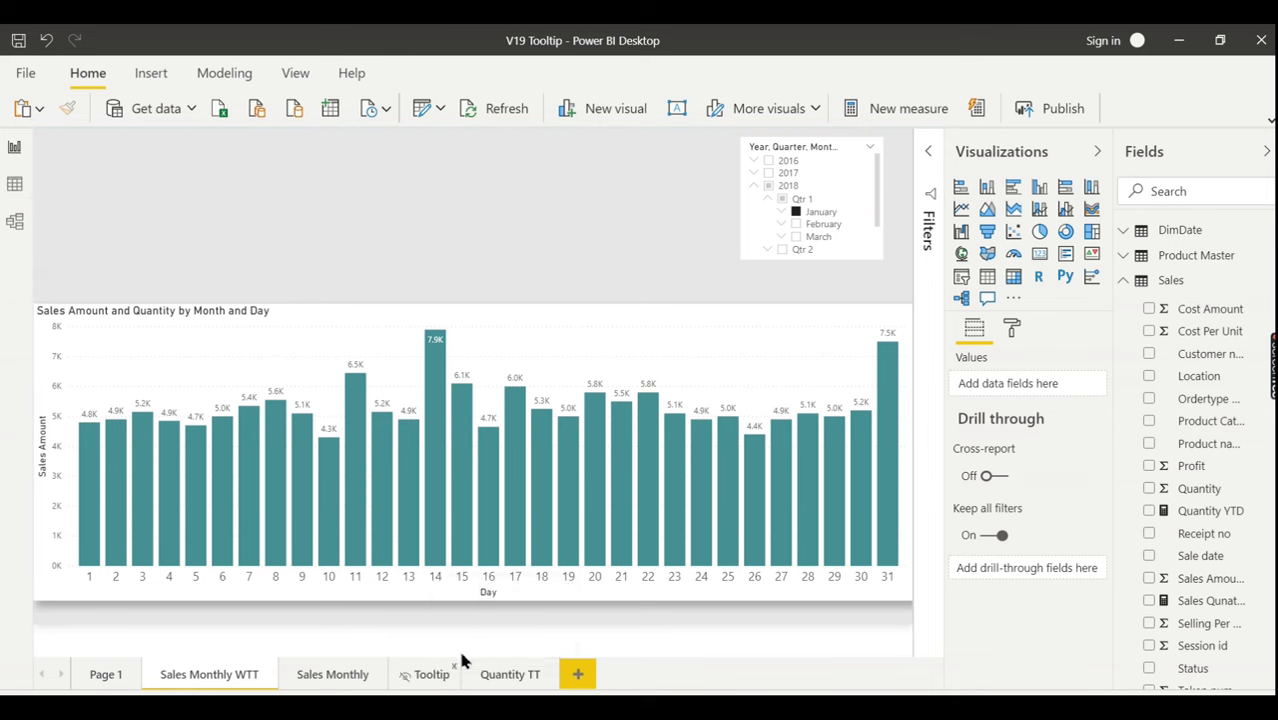
pyautogui.rightClick(498, 678)
pyautogui.click(514, 666)
pyautogui.click(297, 681)
pyautogui.click(230, 676)
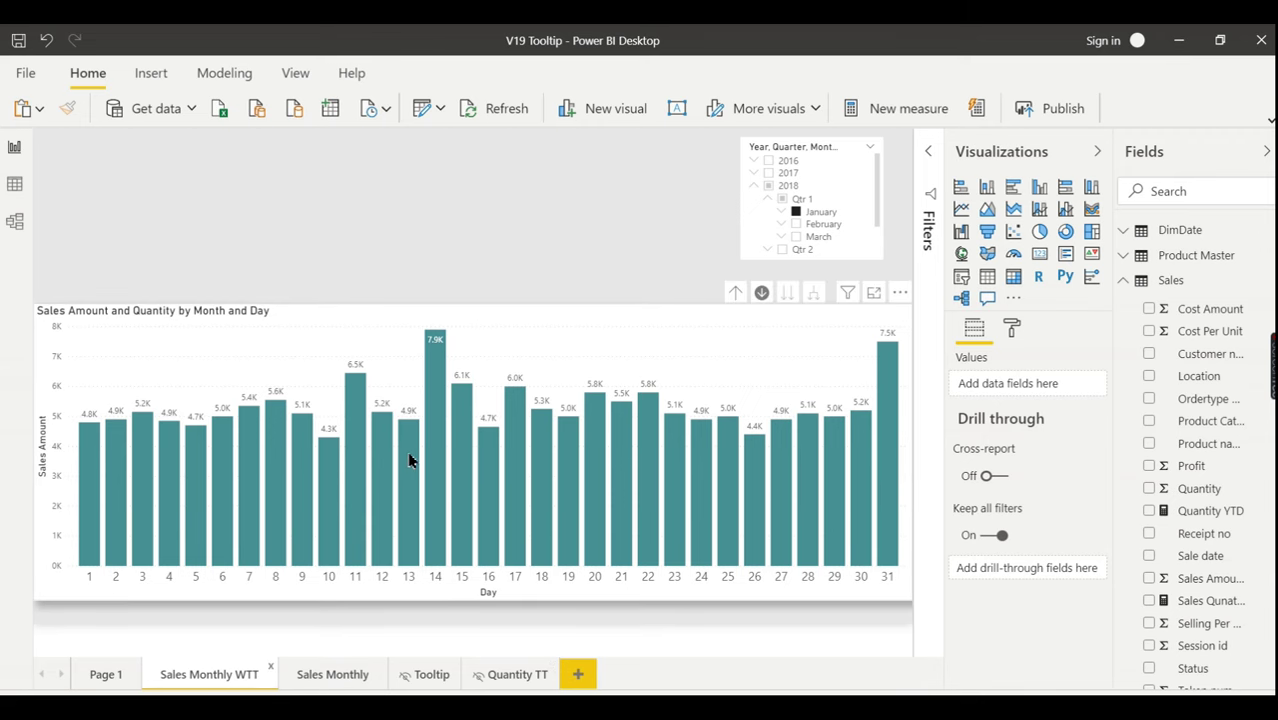